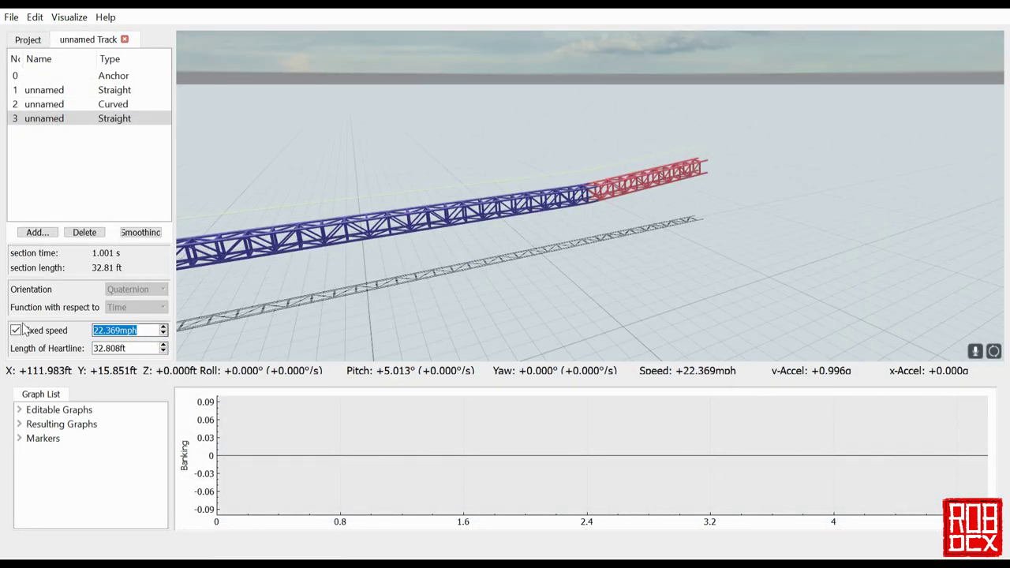
Step: Reduce the curved section's total angle, and set the straight section after it to 85 mph with a 400 ft heartline length
key("Return")
left_click(142, 104)
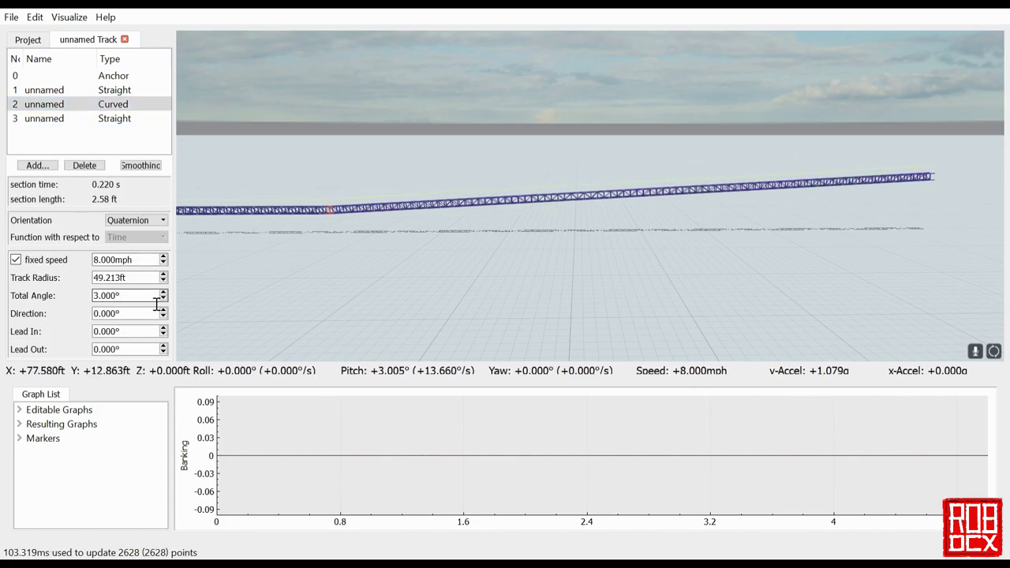
left_click(118, 118)
left_click_drag(143, 348, 68, 361)
type("400")
key("Return")
mouse_move(367, 204)
left_mouse_down()
mouse_move(552, 204)
mouse_move(366, 204)
left_mouse_up()
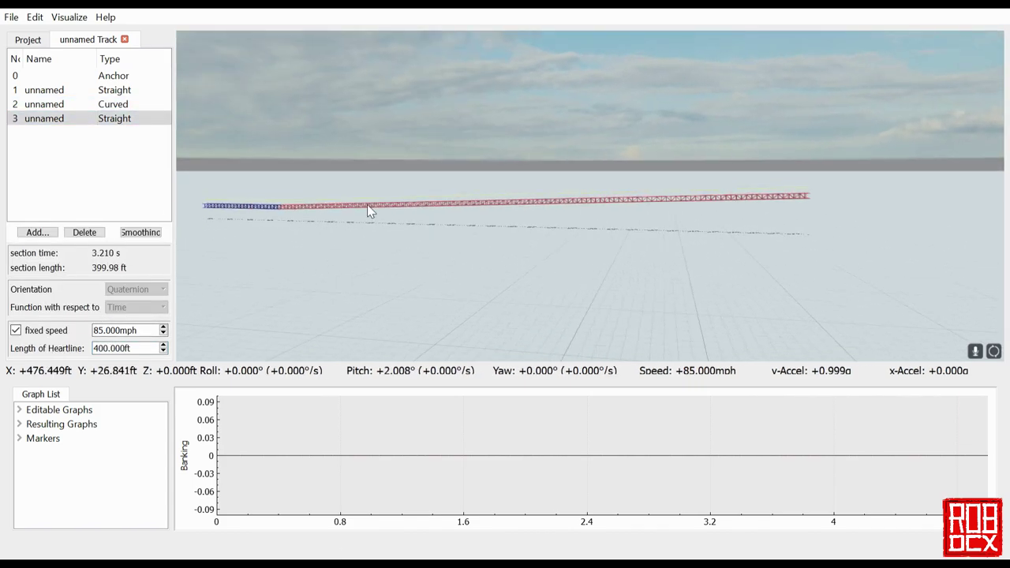
Step: Add a force section after the launch straight with a cubic vertical-force transition of 1.5 s and 2.7 g
left_click(37, 232)
left_click(102, 269)
scroll(707, 461, "up", 10)
left_click(662, 456)
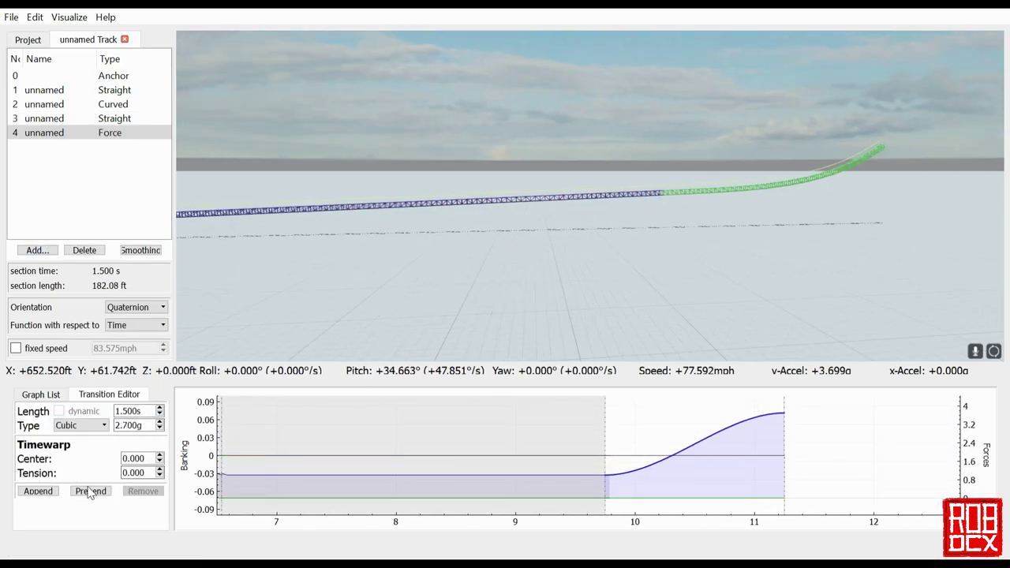
Step: Append a 0 g hold and a falling transition to the force section, and set the hold's length to 0.45 s
left_click(38, 491)
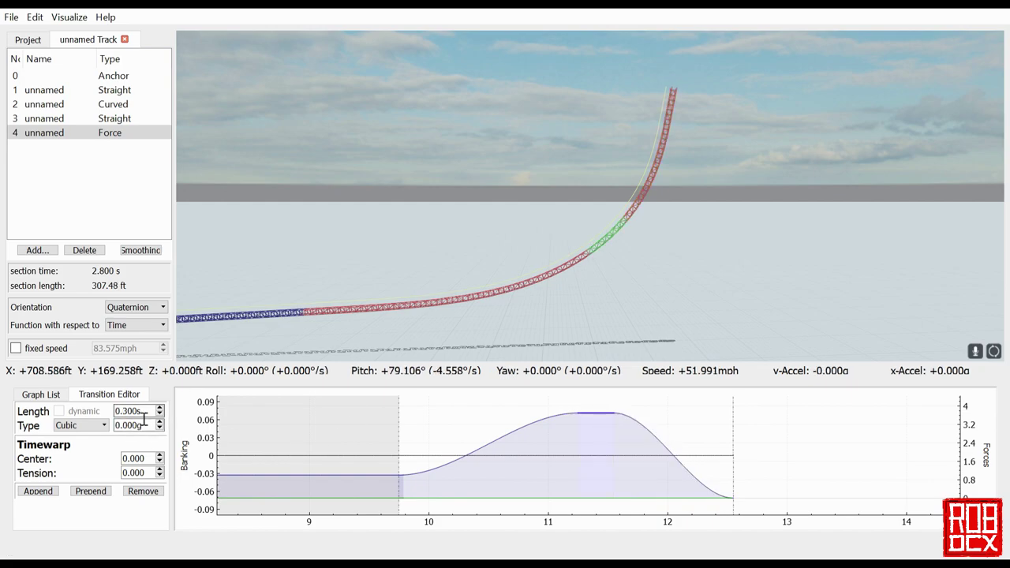
scroll(146, 420, "up", 1)
key("r")
key("End")
key("s")
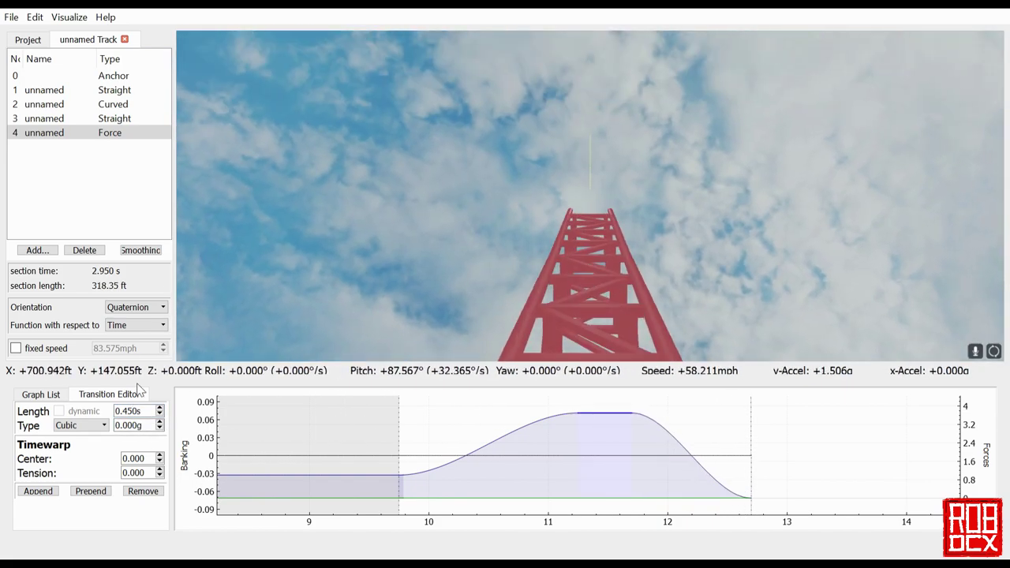
key("r")
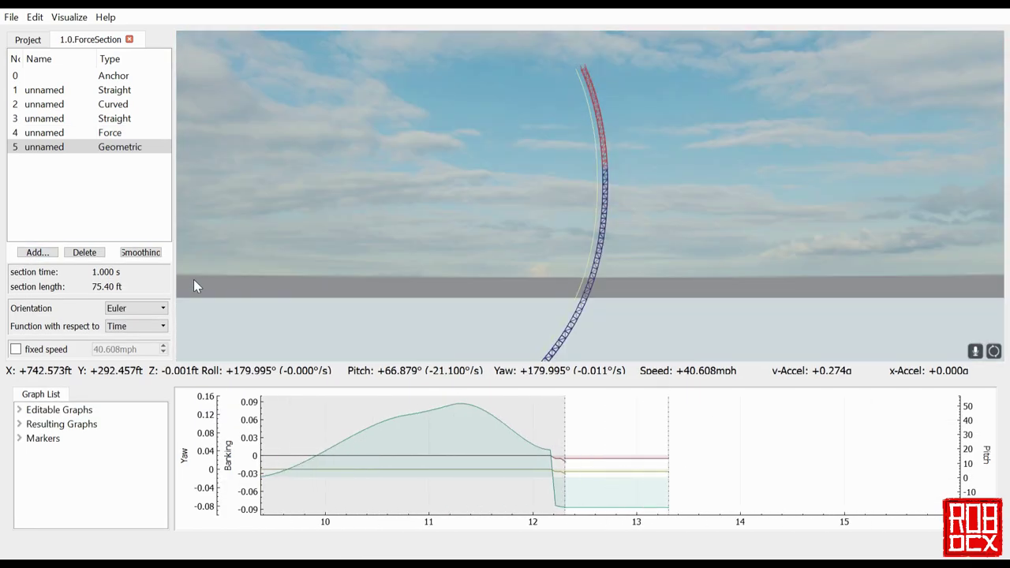
Step: Replace the geometric section with a straight section whose symmetric quartic roll transition is 52.808 ft long with a value of -258
left_click(85, 252)
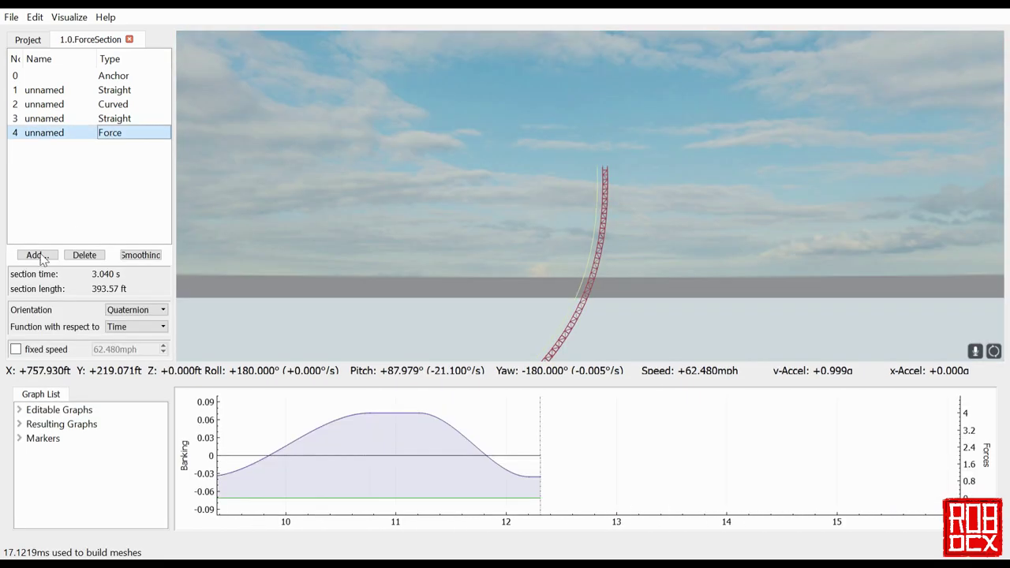
left_click(39, 254)
left_click(51, 269)
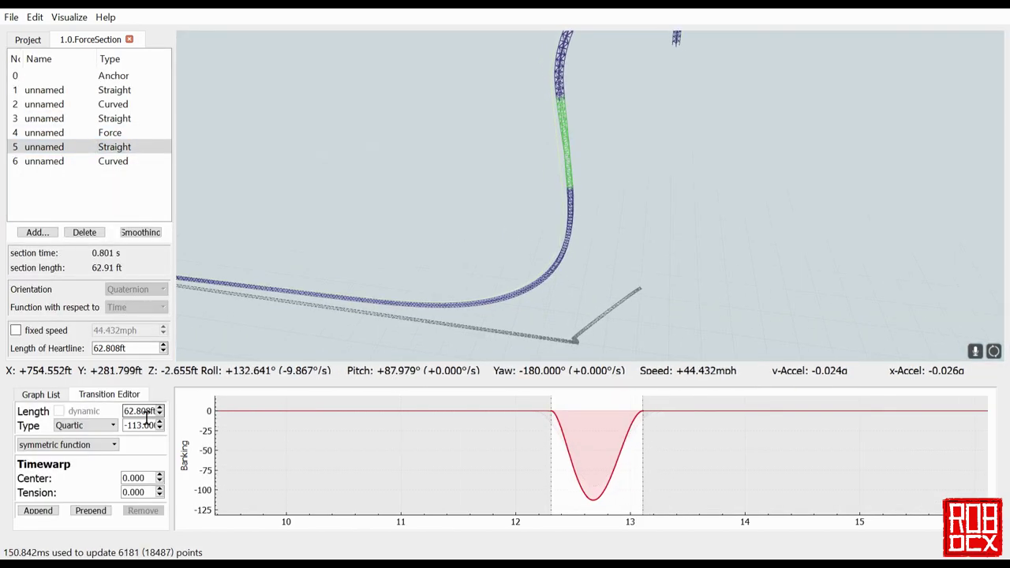
scroll(147, 418, "down", 3)
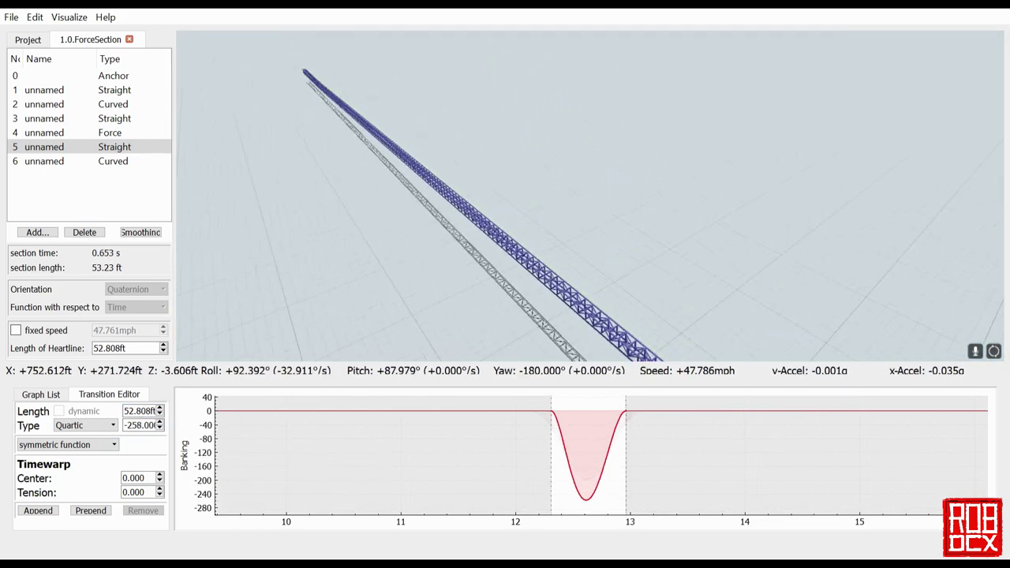
mouse_move(240, 284)
left_mouse_down()
mouse_move(240, 197)
mouse_move(241, 284)
left_mouse_up()
Step: Set the track radius of the curved section at the top of the climb to 40.213 ft
left_click(118, 161)
scroll(148, 280, "down", 9)
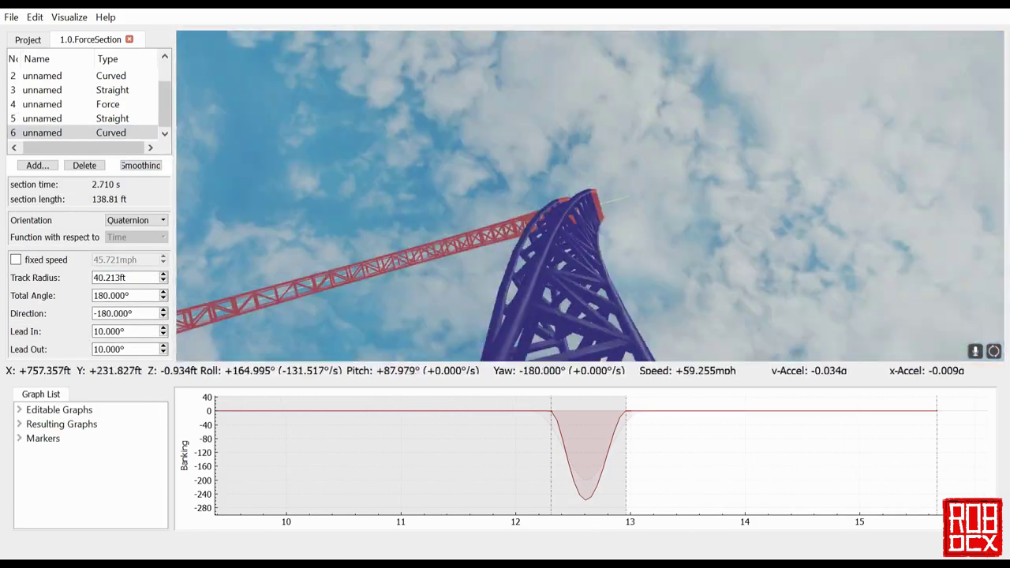
key("Up")
Step: Set the climbing straight section's roll transition length to 68.808 ft and the top curve's lead-in to 20°
key("r")
key("w")
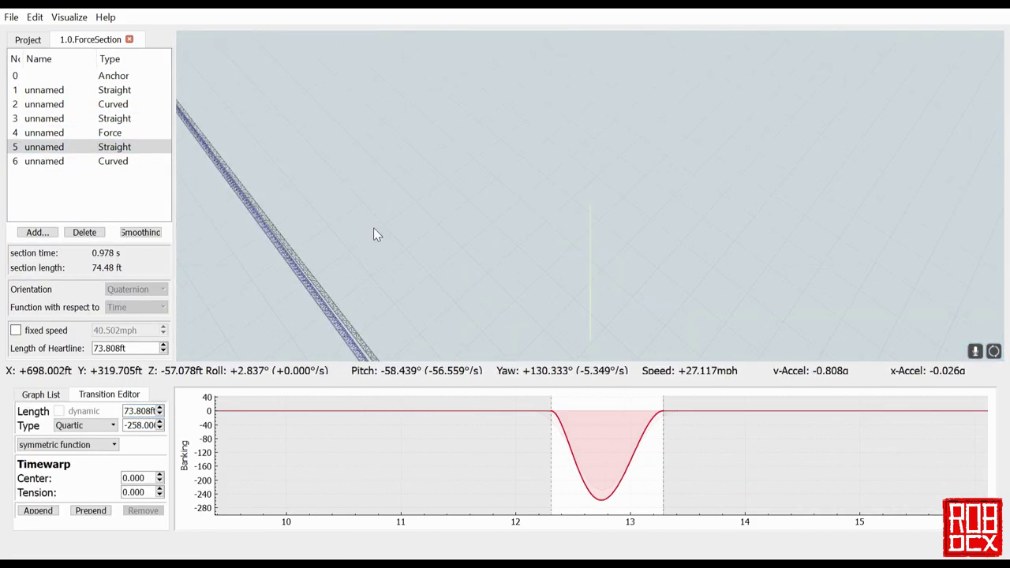
scroll(144, 411, "down", 5)
key("s")
key("Down")
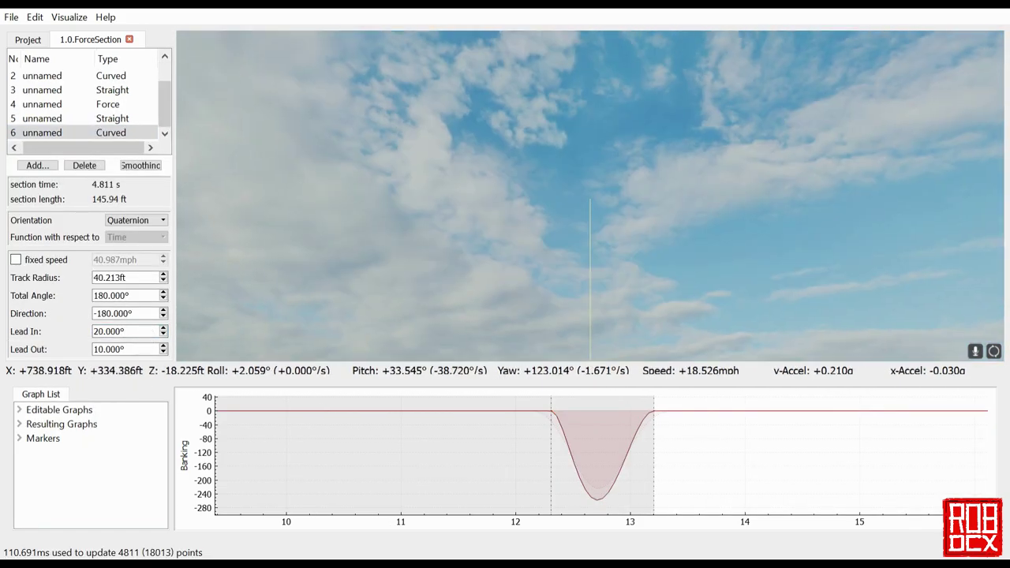
Step: Set the value of the climbing straight section's roll transition to -190
key("Up")
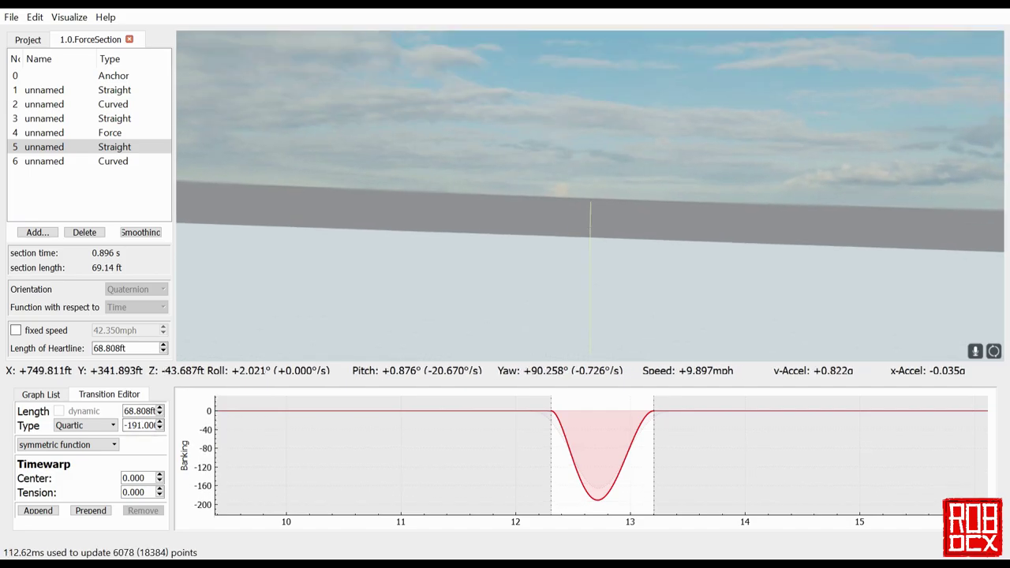
key("s")
scroll(153, 428, "up", 2)
scroll(153, 428, "down", 1)
key("w")
key("s")
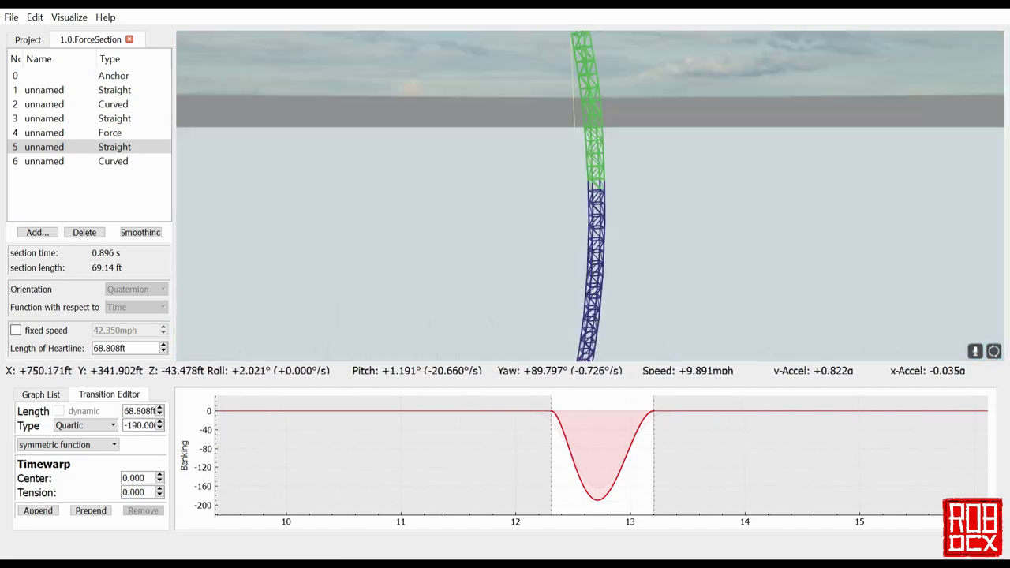
Step: Rework the pull-up force section's vertical-force curve, giving the falling transition a length of 1 s and a change of -4 g
left_click(109, 132)
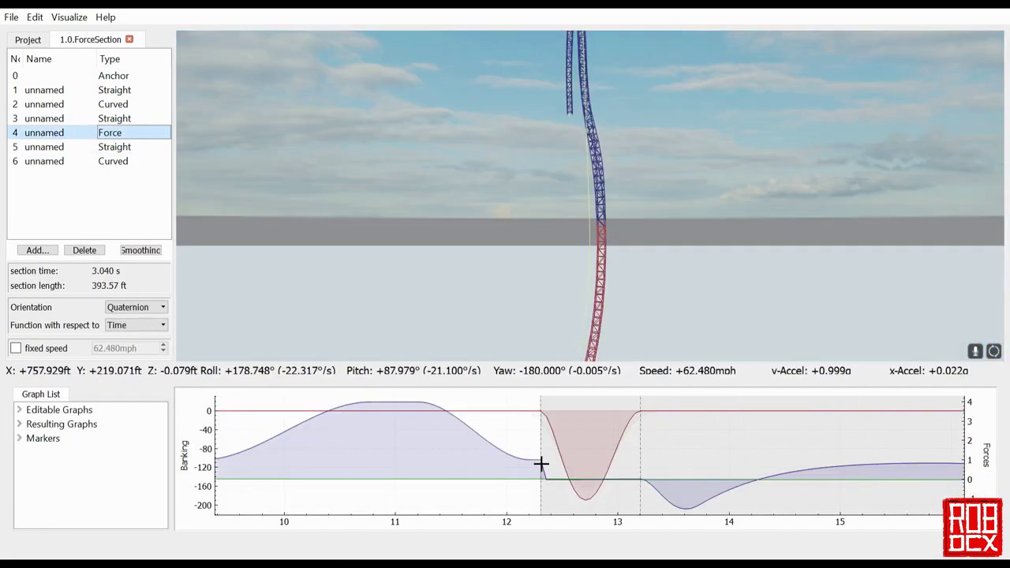
scroll(541, 464, "up", 9)
left_click(505, 473)
scroll(153, 428, "up", 1)
scroll(361, 428, "down", 4)
left_click(361, 429)
scroll(142, 411, "up", 1)
key("r")
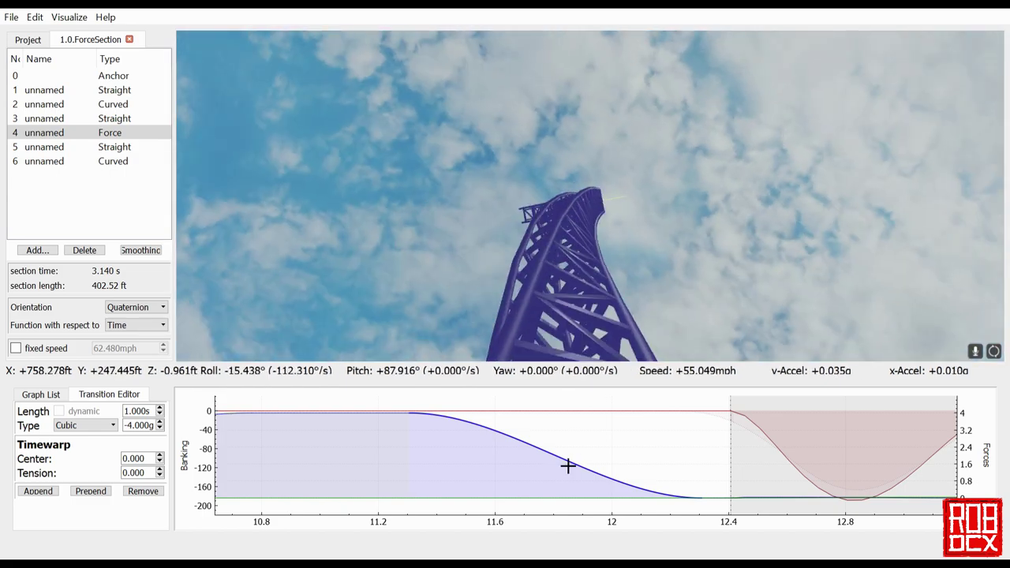
Step: Set the pull-up force section's hold to 0.56 s and the falling transition after it to 0.9 s
left_click(331, 481)
key("BackSpace")
type("6")
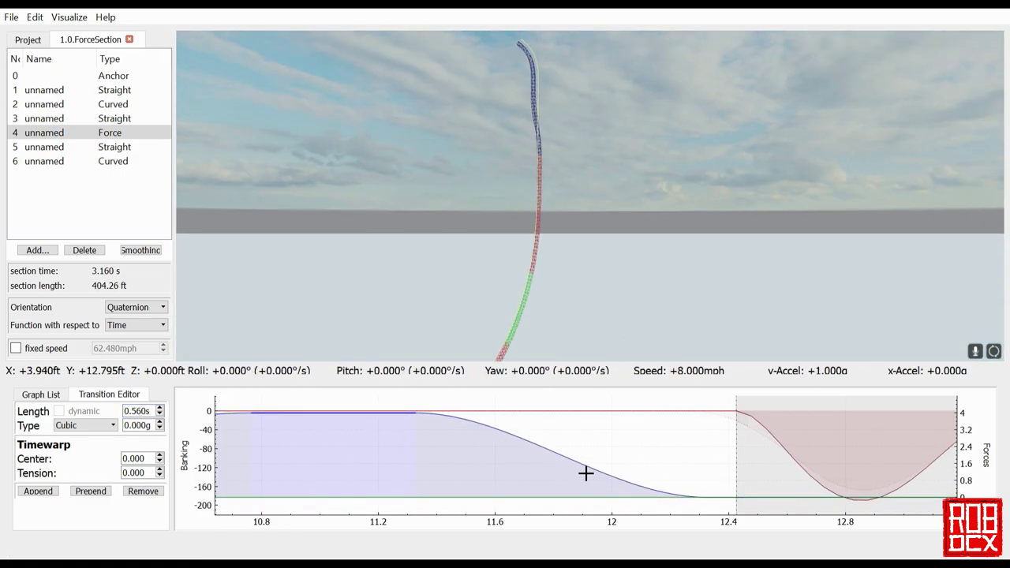
left_click(586, 473)
scroll(140, 411, "down", 1)
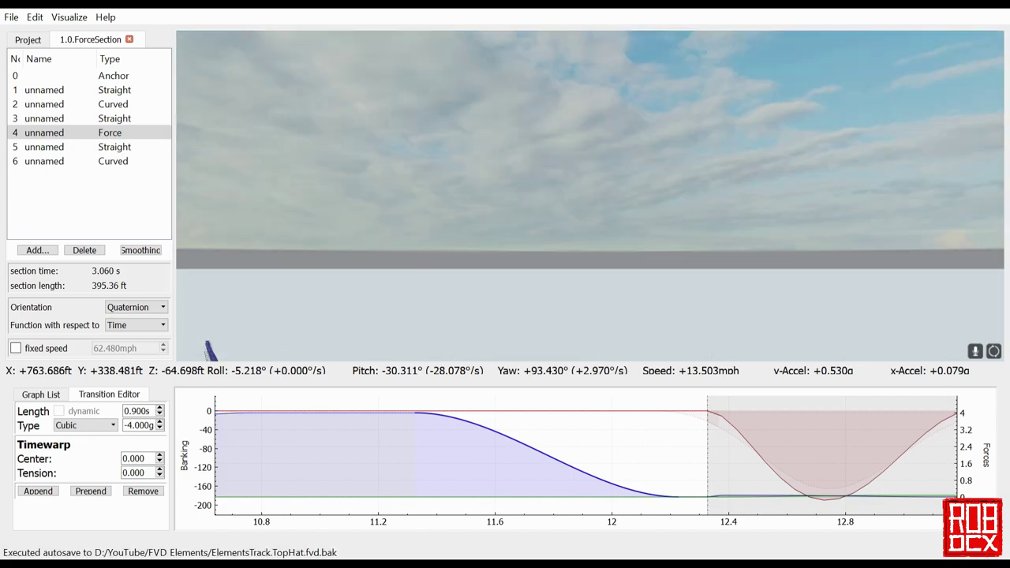
Step: Fine-tune the pull-up force section's transition lengths, and set the top curve's lead-in to 27° and lead-out to 28°
scroll(158, 414, "down", 2)
left_click(260, 418)
scroll(158, 415, "up", 2)
scroll(157, 418, "down", 5)
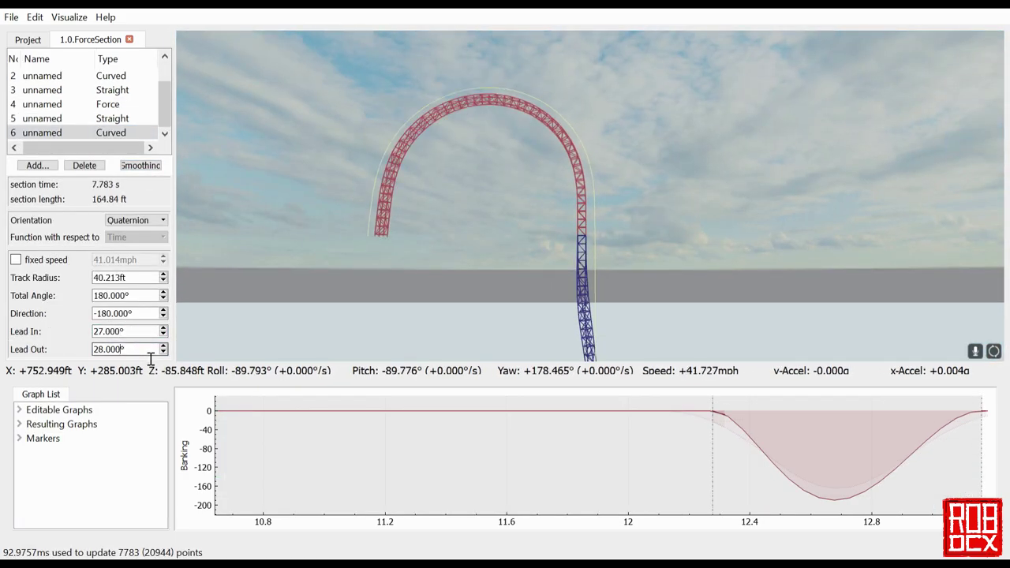
Step: Set the climbing straight section's roll transition to a length of 64.808 ft and a value of -207
key("Down")
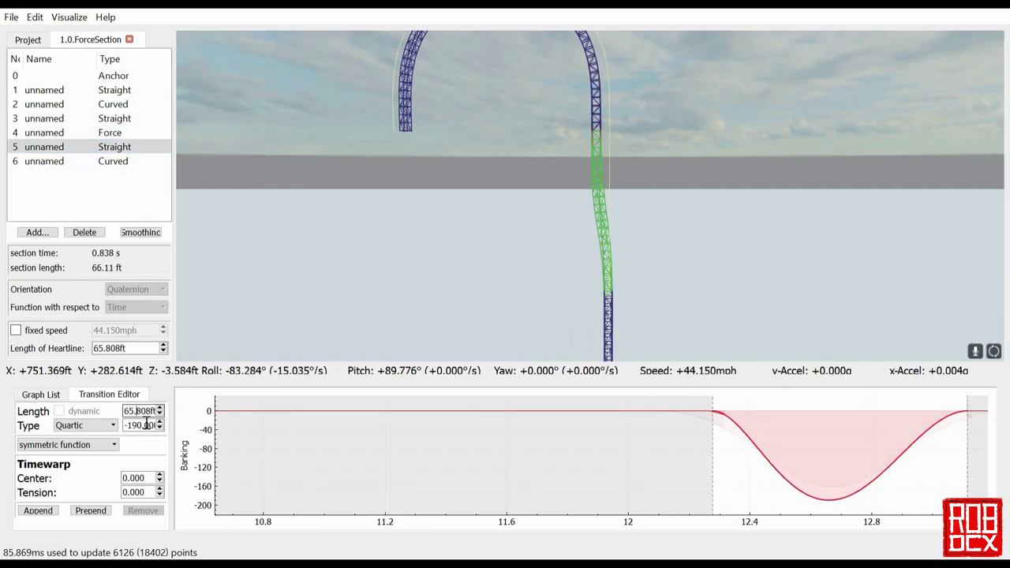
key("Down")
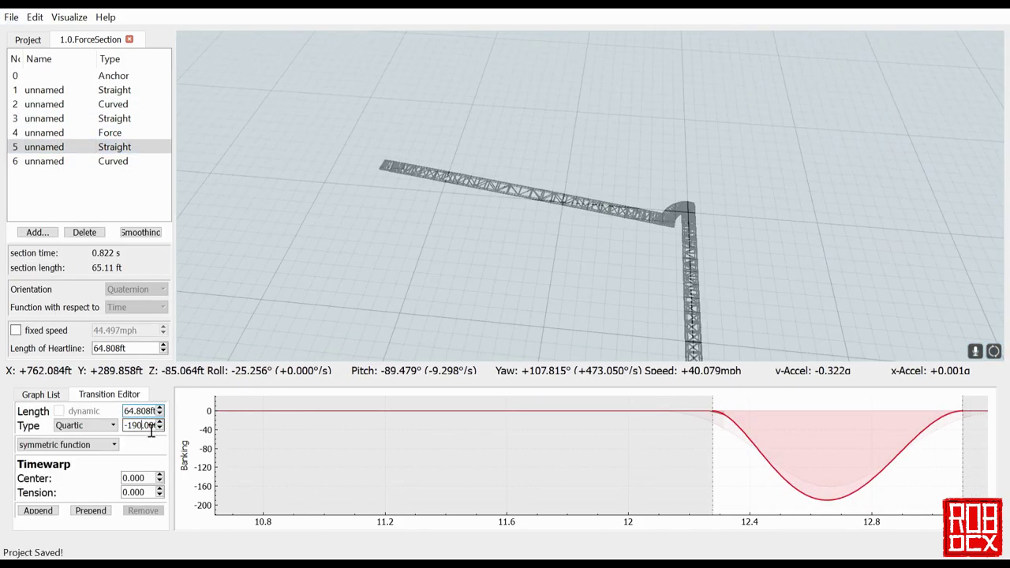
key("Up")
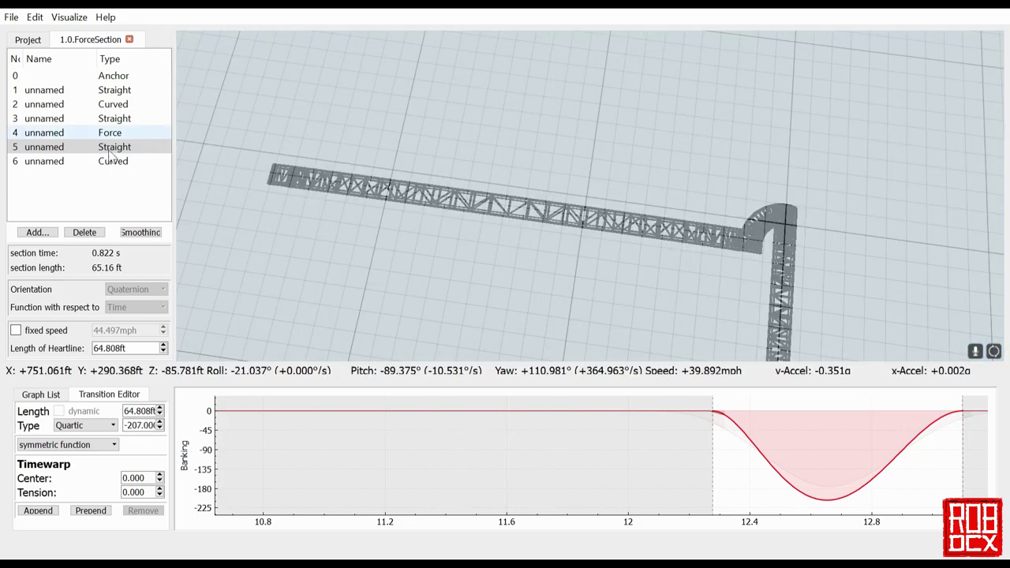
Step: Add a straight section after the top curve and turn off its fixed speed
left_click(108, 161)
left_click(37, 232)
left_click(48, 247)
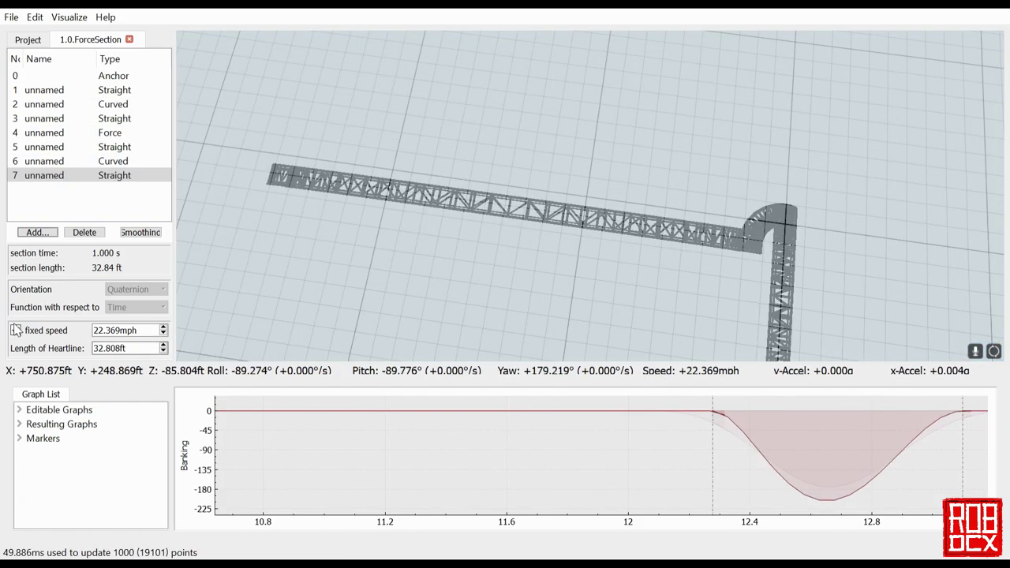
left_click(16, 330)
left_click_drag(589, 196, 589, 316)
Step: Give the descending straight section a symmetric quartic roll transition 64.808 ft long with a value of 207, mirroring the climbing one
scroll(225, 455, "down", 10)
left_click_drag(781, 456, 403, 441)
left_click(403, 441)
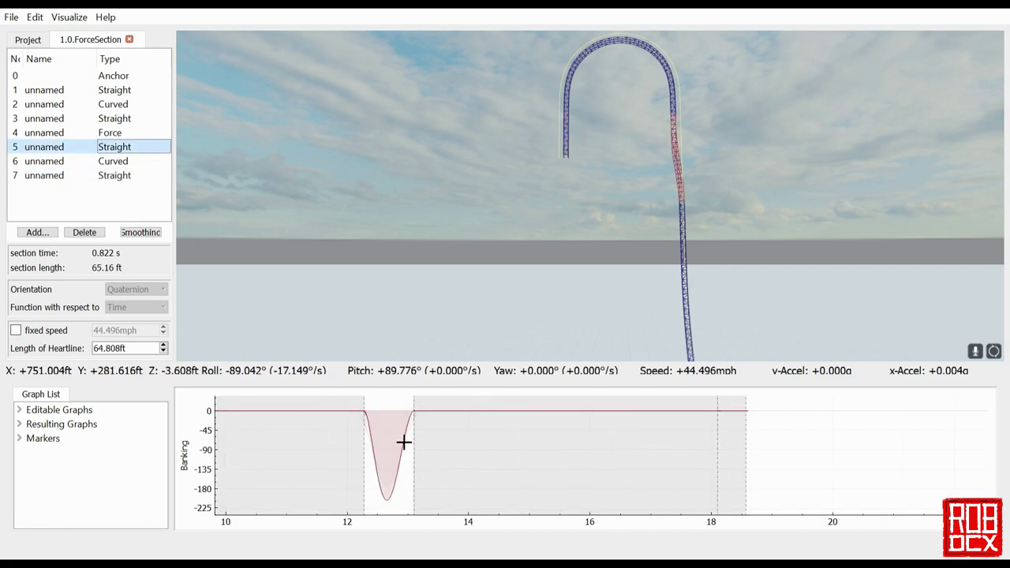
left_click(403, 442)
left_click(108, 175)
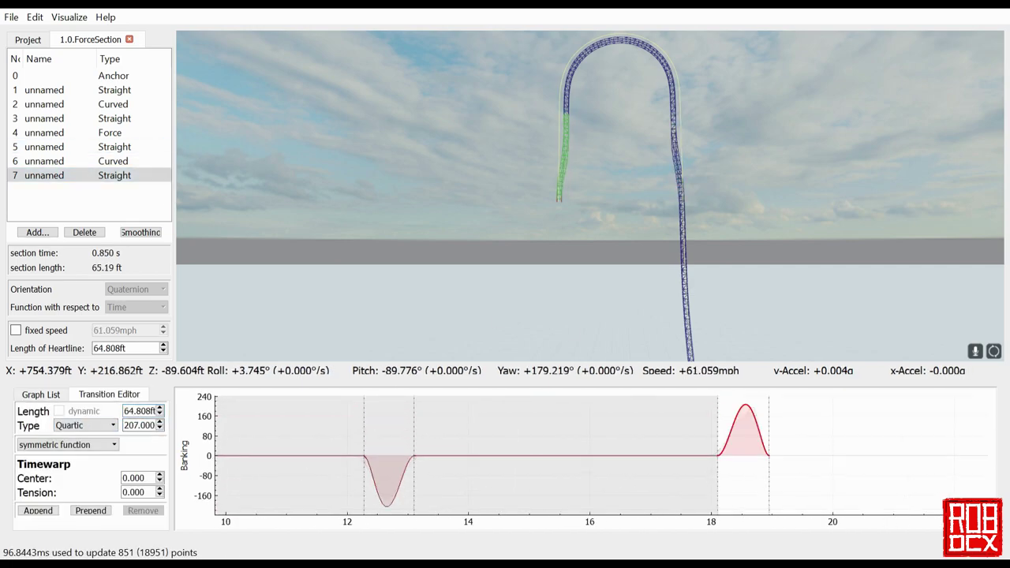
Step: Add a force section after the descending straight with a 1.1 s, 4 g cubic transition followed by a 1 s hold
key("3")
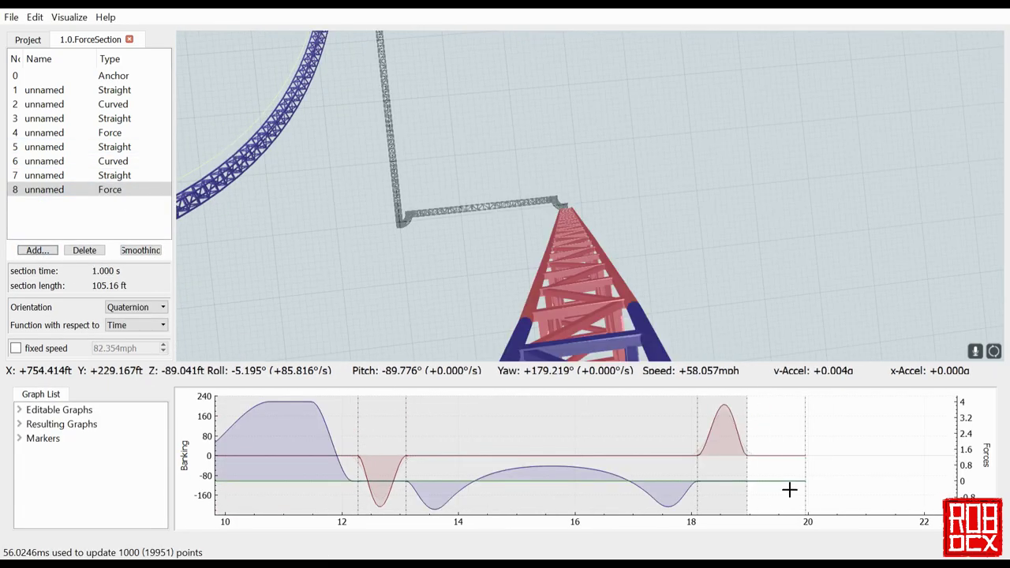
left_click(789, 487)
scroll(789, 487, "up", 14)
scroll(544, 482, "up", 3)
left_click(544, 462)
left_click(42, 400)
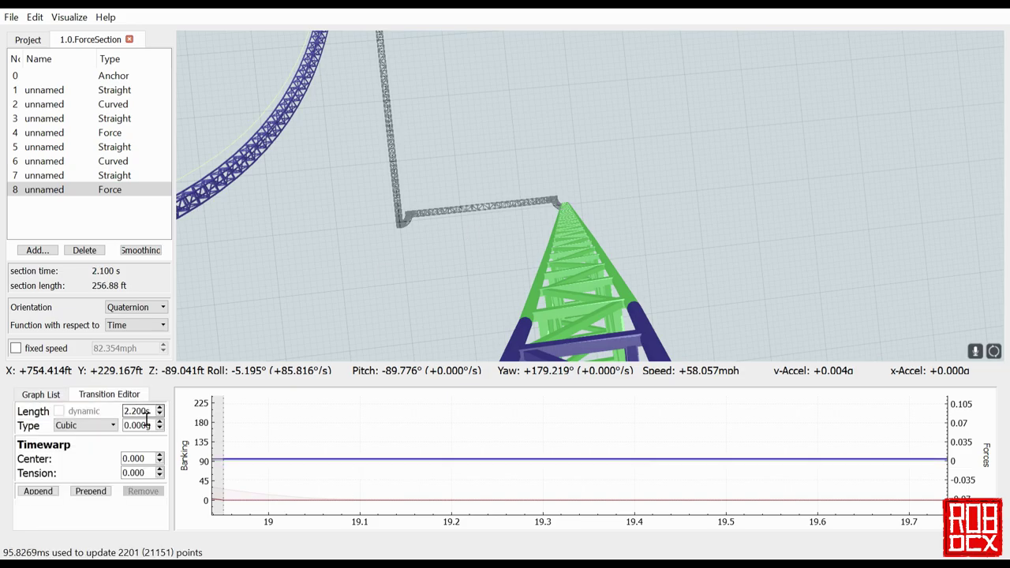
scroll(146, 416, "up", 2)
scroll(146, 417, "down", 13)
scroll(146, 430, "up", 16)
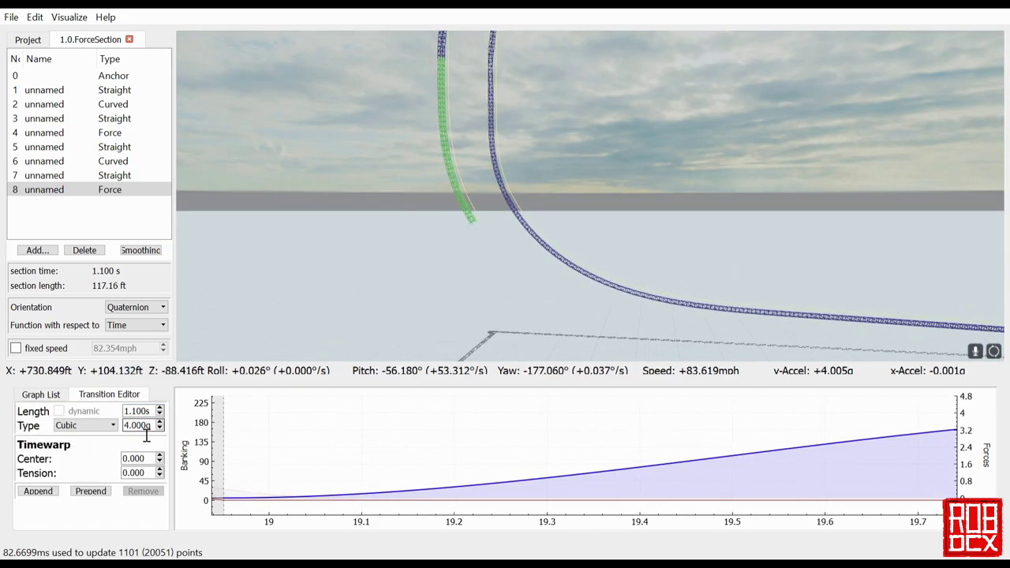
left_click(38, 490)
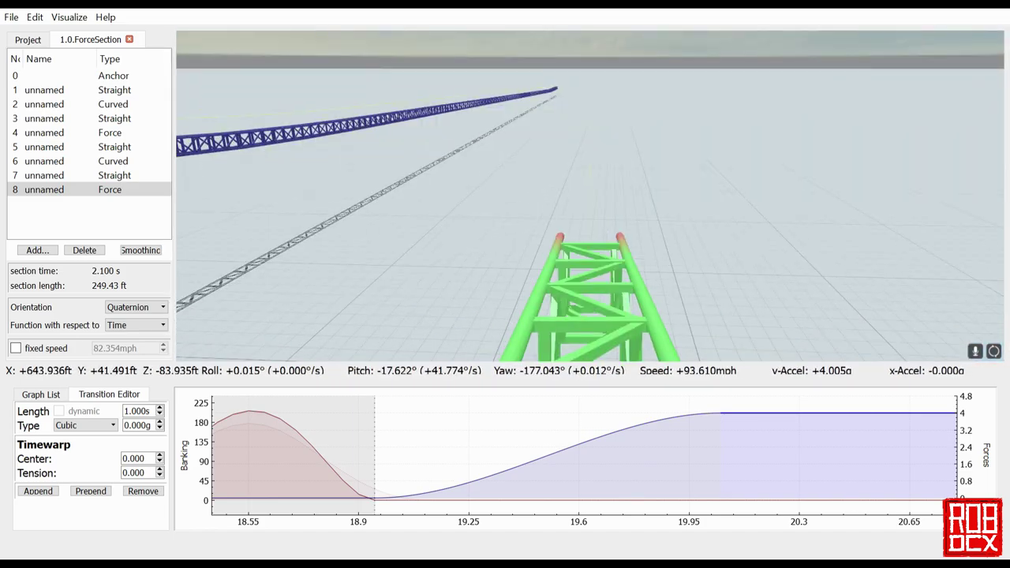
Step: Set the value of the descending straight section's roll transition to 200
left_click(44, 175)
scroll(135, 430, "down", 7)
scroll(155, 433, "up", 2)
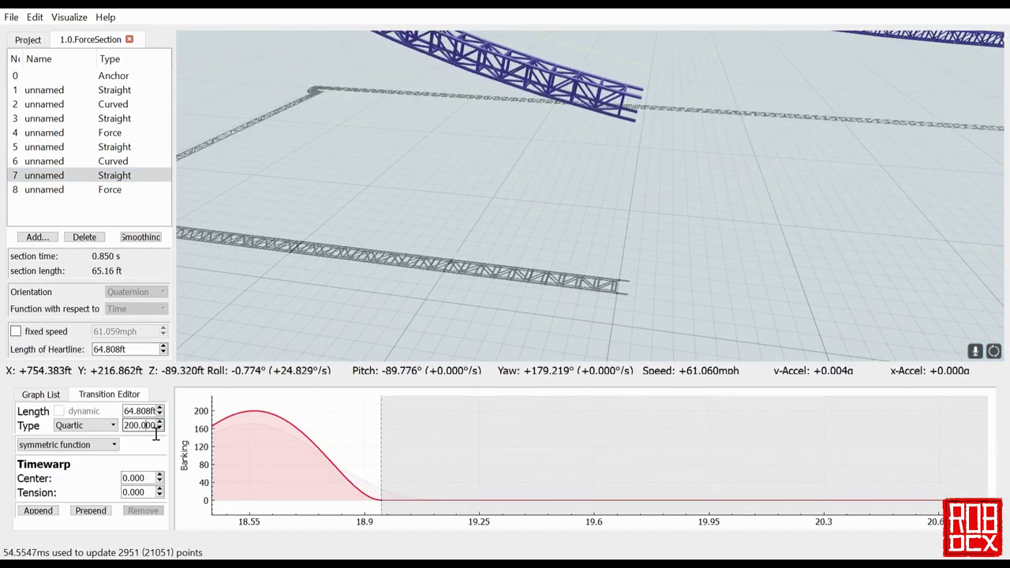
Step: Append a 1 s, -3 g transition to the pull-out force section and shorten the hold before it to 0.8 s
left_click(45, 189)
left_click(354, 415)
left_click(38, 491)
scroll(152, 434, "down", 16)
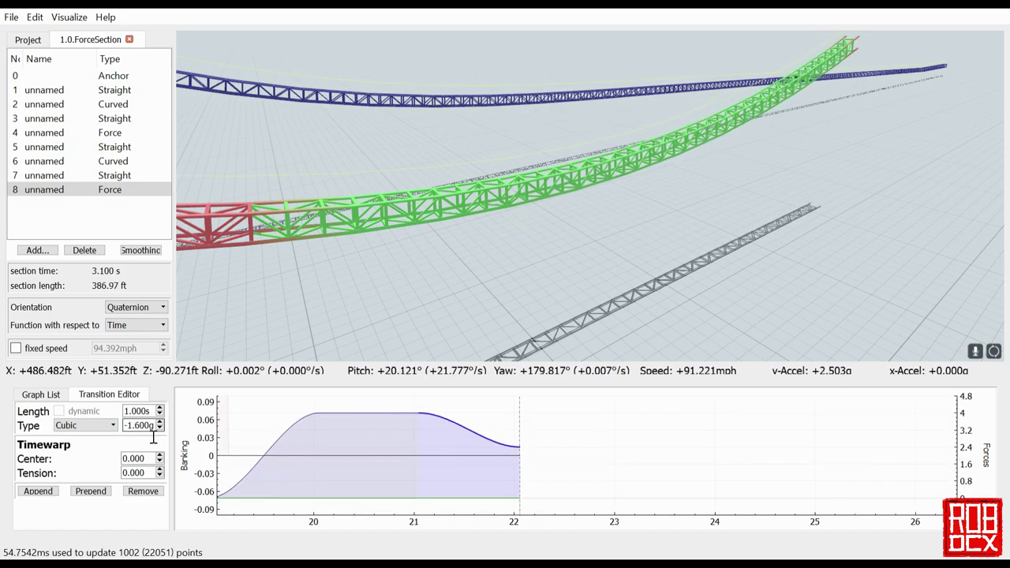
left_click(386, 404)
scroll(147, 411, "down", 2)
left_click_drag(566, 254, 907, 205)
left_click(11, 16)
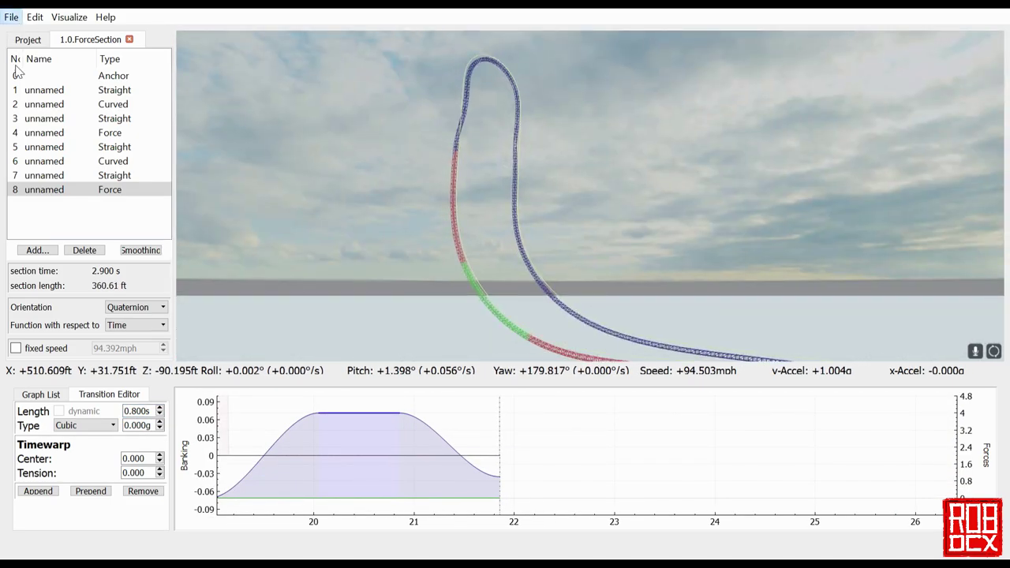
Step: Add a straight section after the pull-out with fixed speed off and a heartline length of 300 ft
key("r")
key("w")
left_click(37, 250)
left_click(52, 266)
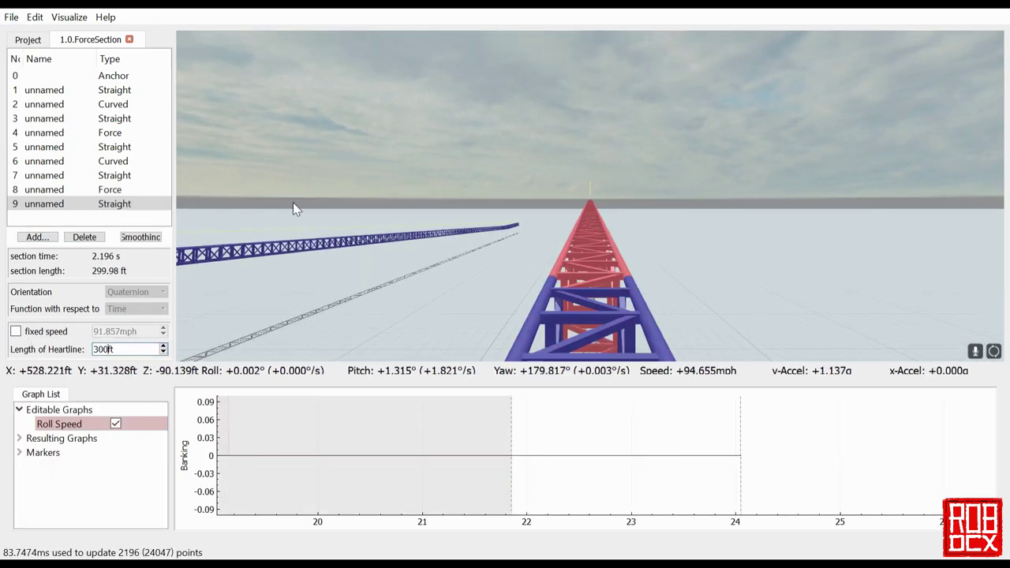
Step: Shorten the pull-out force section's hold to 0.75 s and select the -3 g transition after it
key("Up")
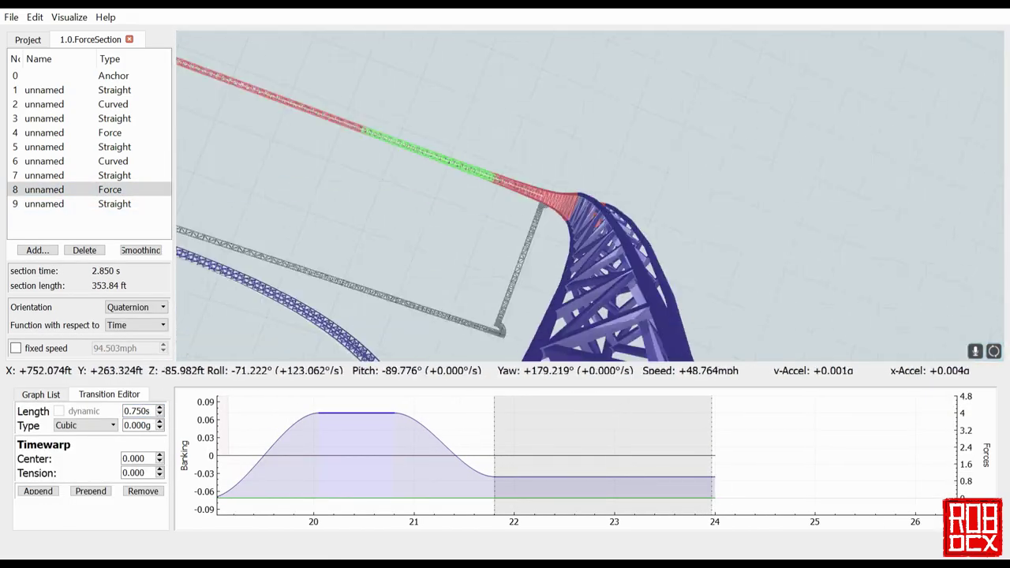
key("r")
left_click(448, 437)
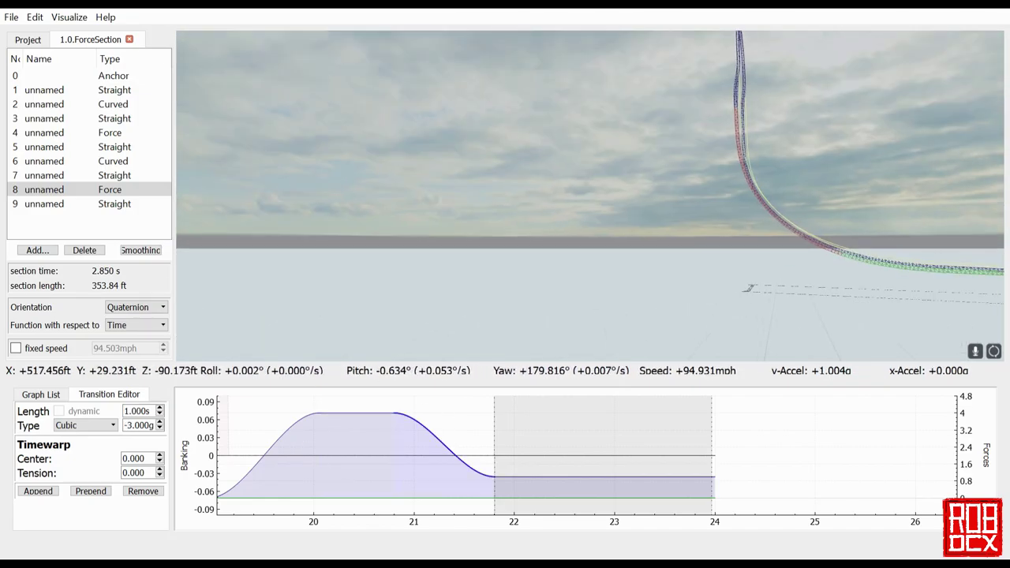
Step: Lengthen the pull-out force section's hold to 0.85 s, select the final straight section and save the project
left_click(268, 448)
left_click(160, 407)
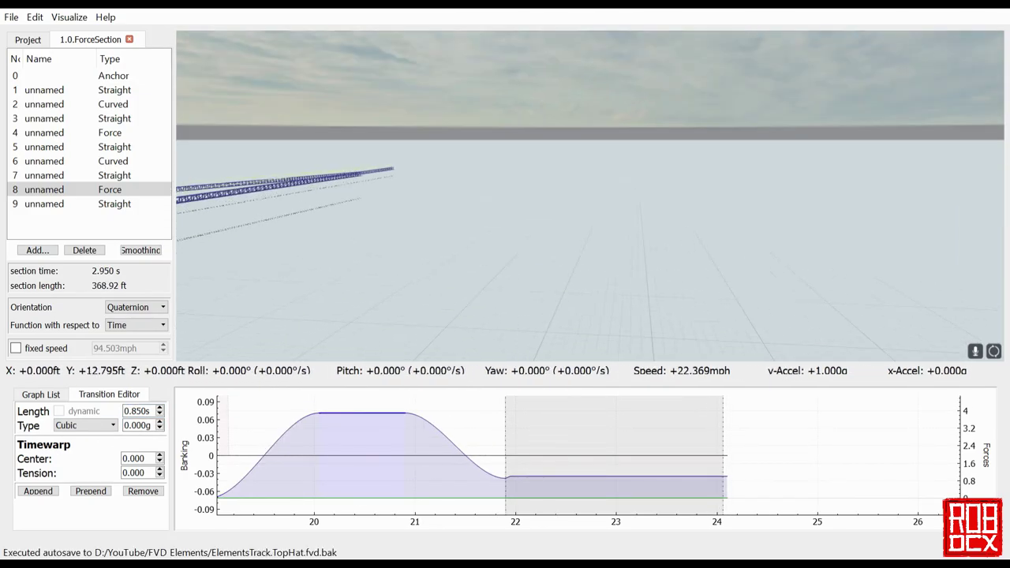
left_click(44, 203)
left_click_drag(365, 263, 442, 268)
key("ctrl+s")
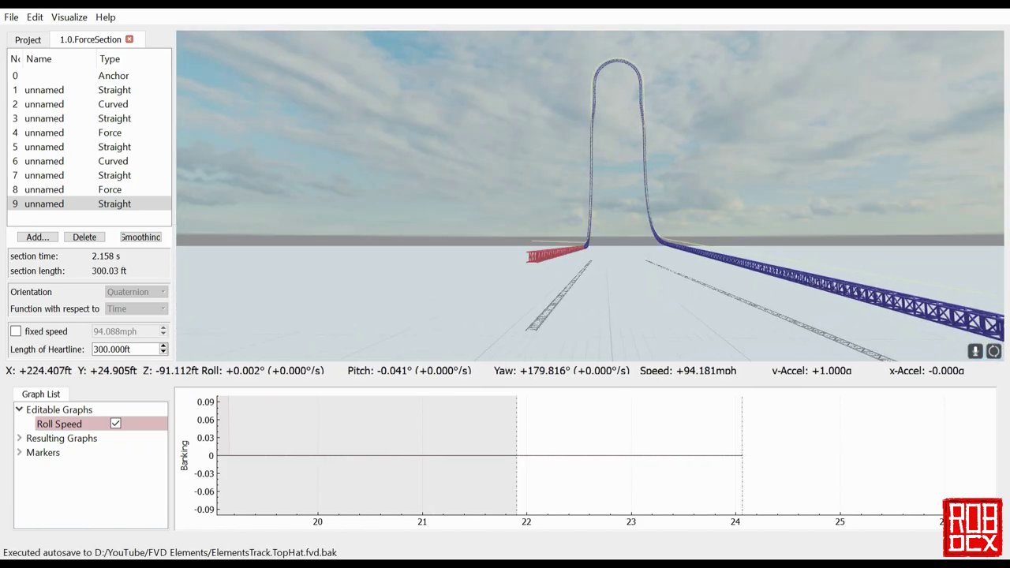
Step: Open the Straight/Curve track and examine its 2° curved section and the 400 ft launch straight leading to the climb
left_click(26, 39)
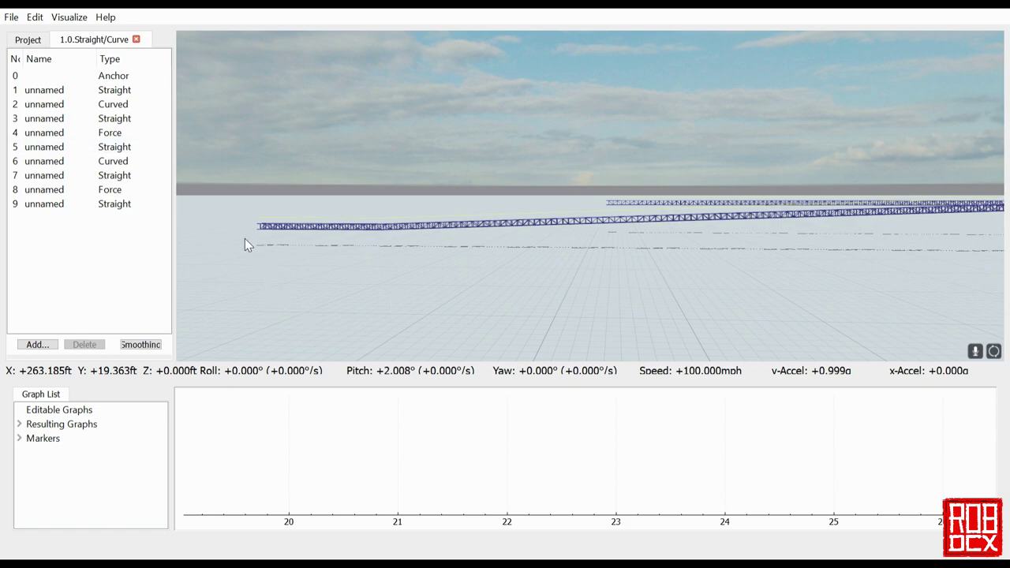
left_click(118, 108)
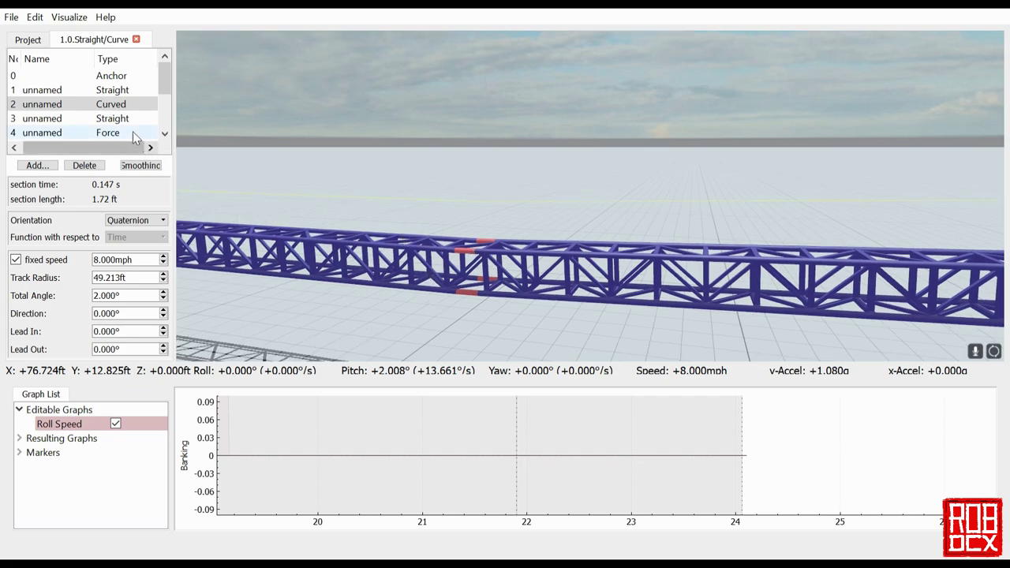
left_click(134, 122)
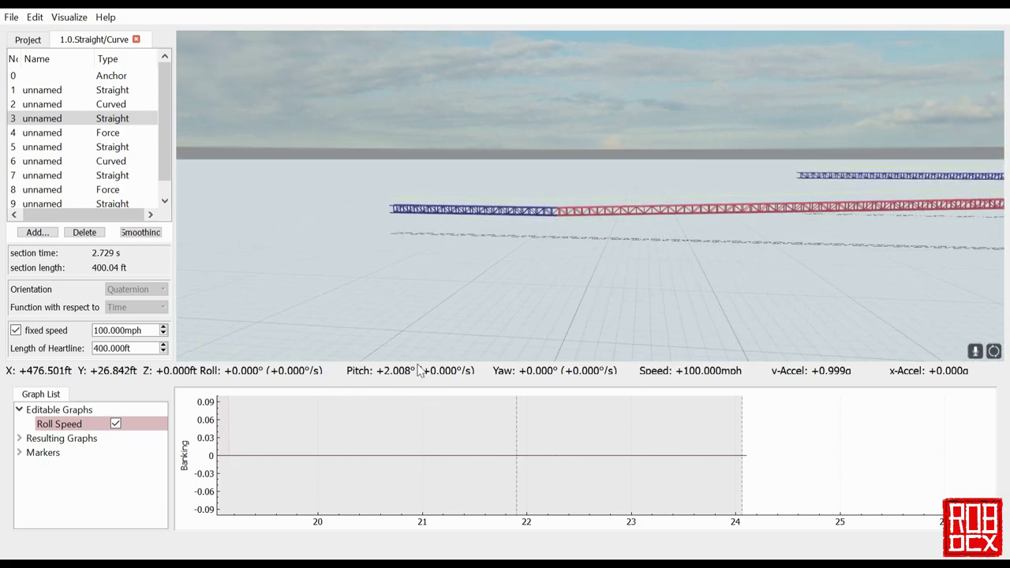
left_click_drag(747, 265, 895, 237)
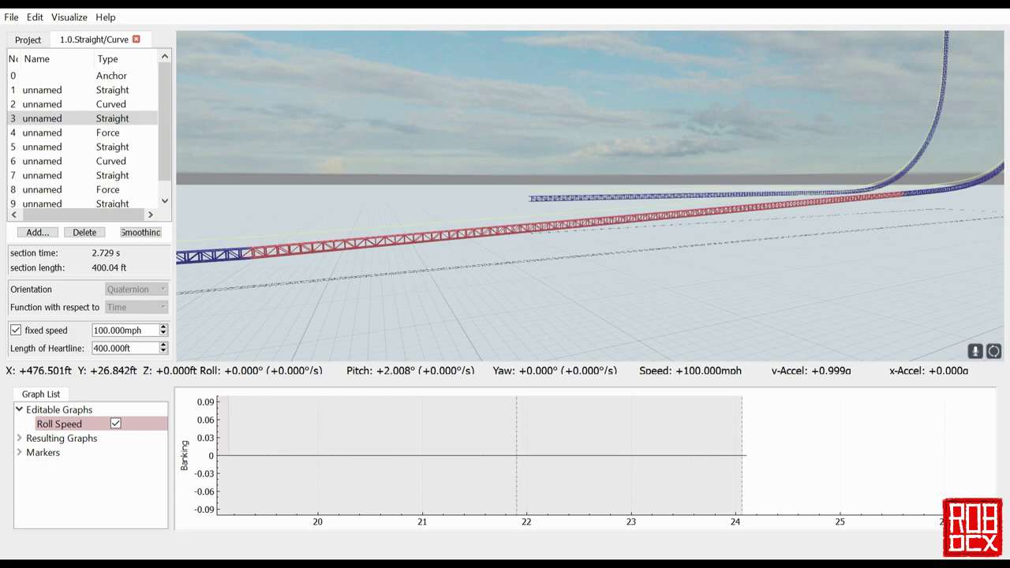
left_click_drag(590, 196, 946, 166)
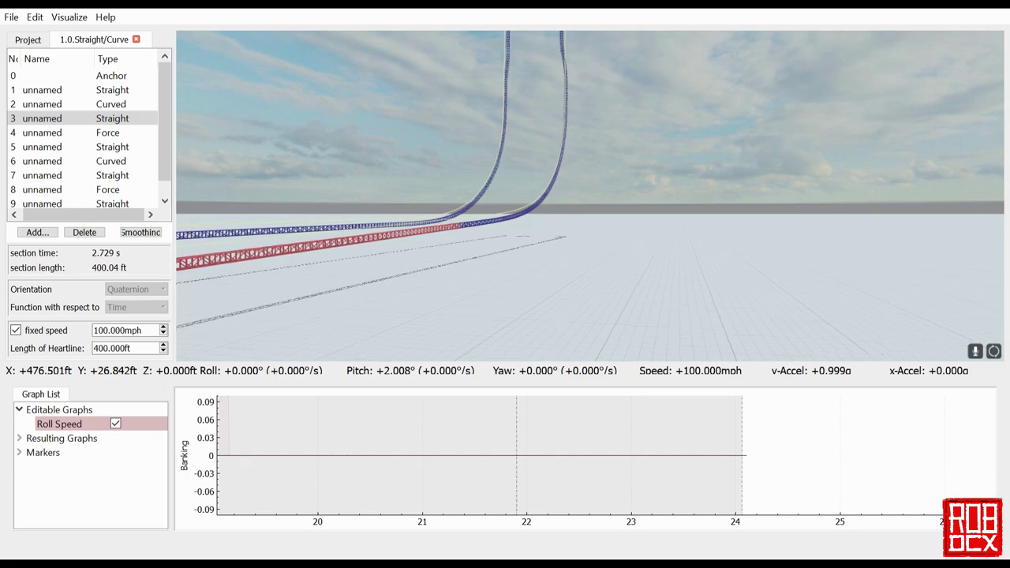
key("w")
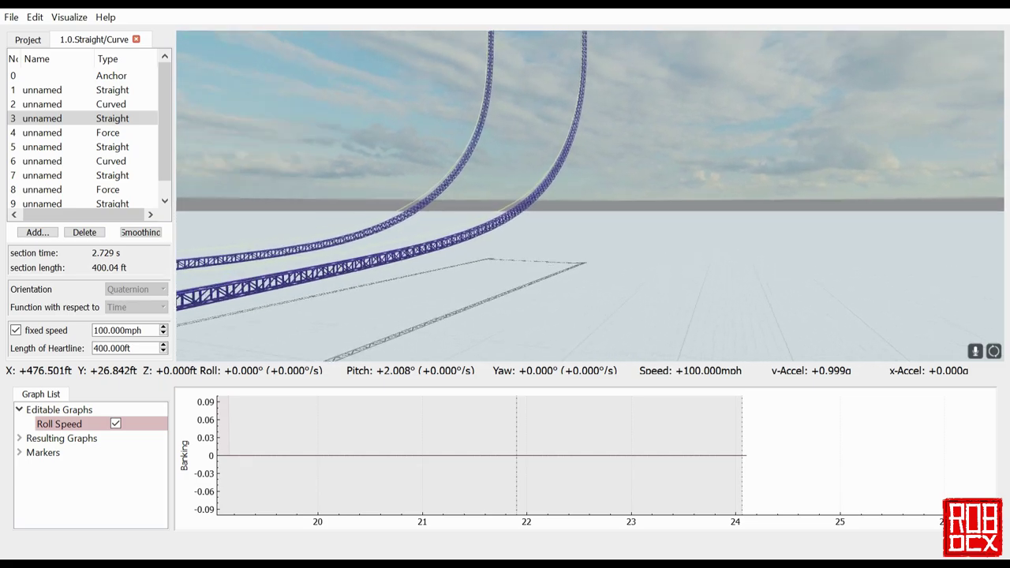
left_click_drag(590, 196, 331, 236)
key("s")
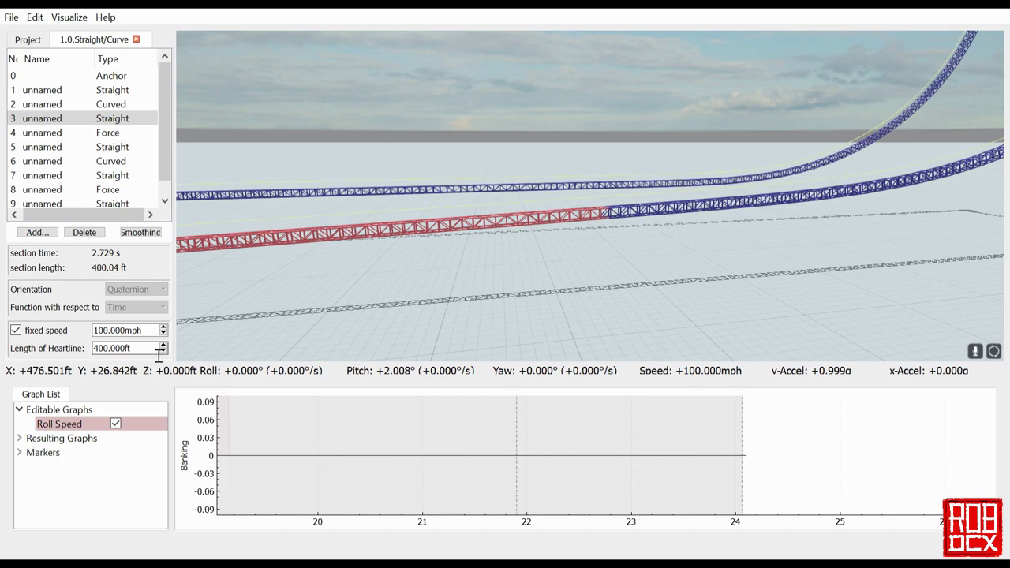
Step: Select the force section after the launch and examine how it pulls up into the vertical climb
left_click(109, 136)
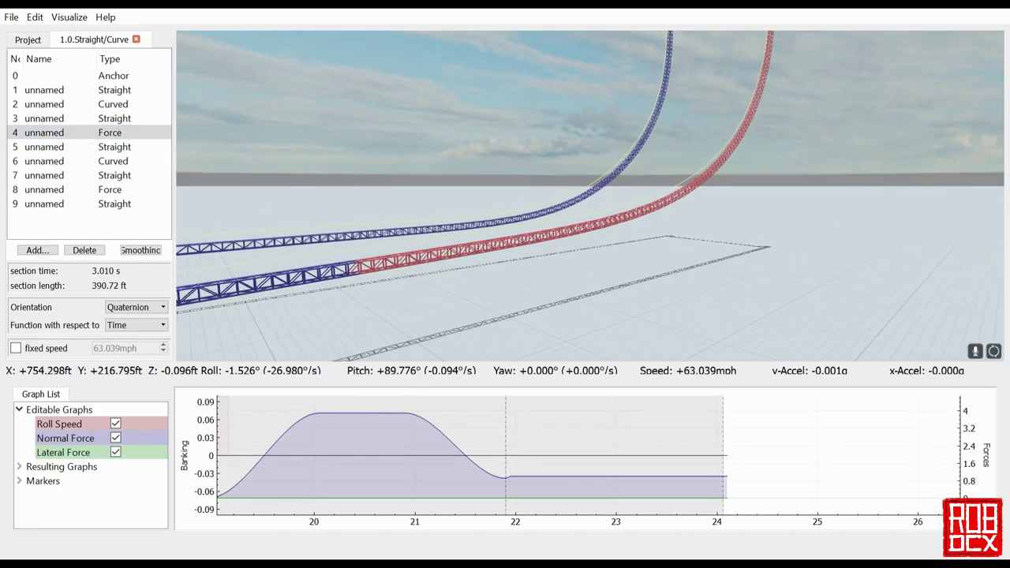
left_click_drag(589, 195, 623, 145)
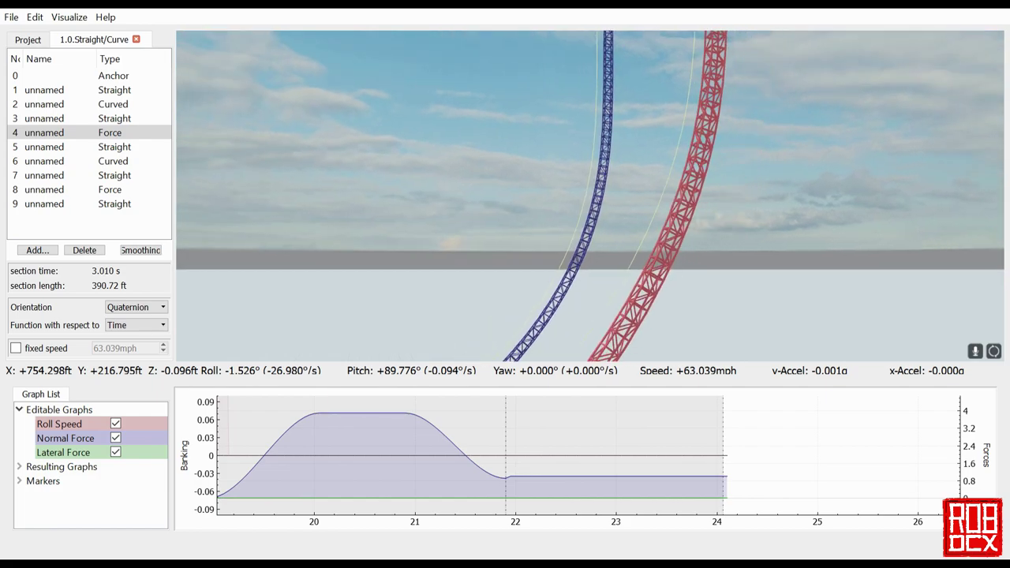
key("s")
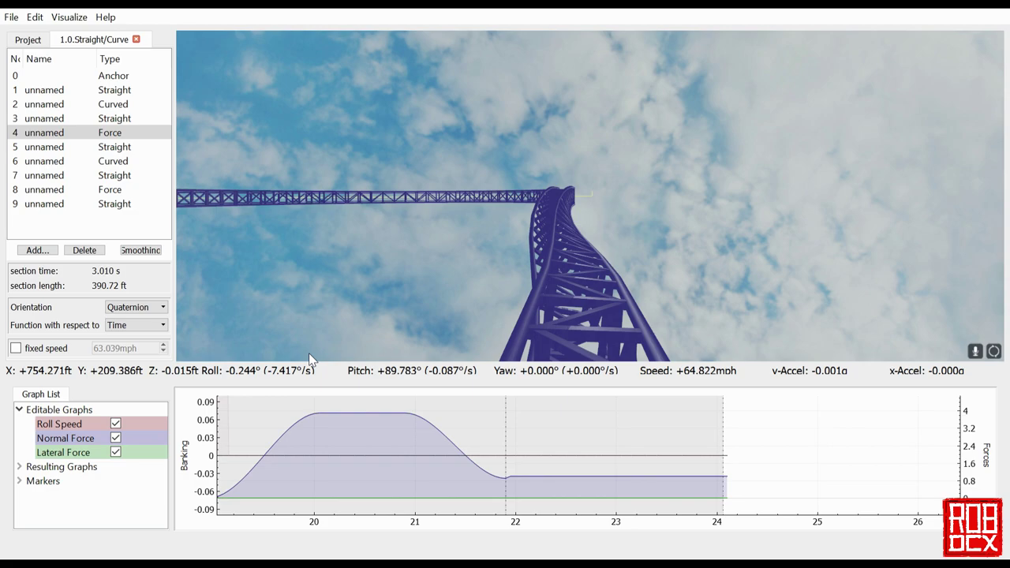
Step: Show the first ForceSection (Bad) track alongside the Straight/Curve track, compare their top hat shapes, and hide it again
left_click(28, 39)
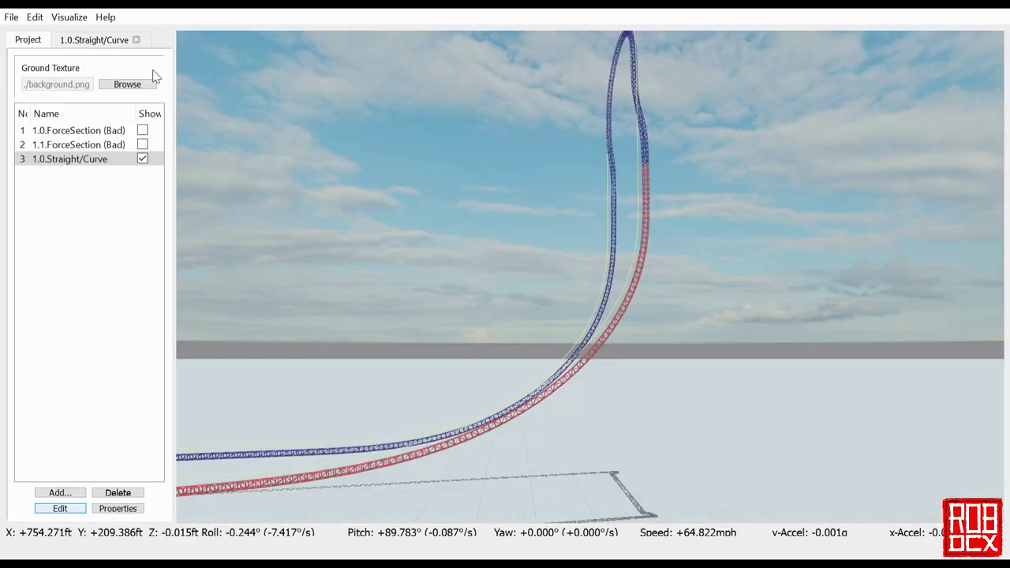
left_click(143, 131)
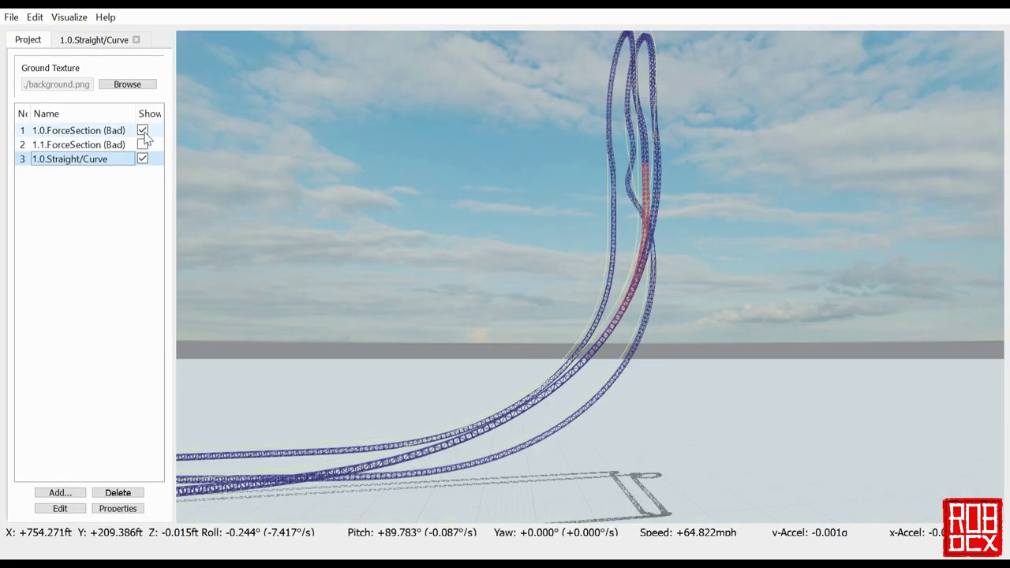
key("w")
left_click_drag(484, 276, 584, 157)
key("w")
key("s")
key("s")
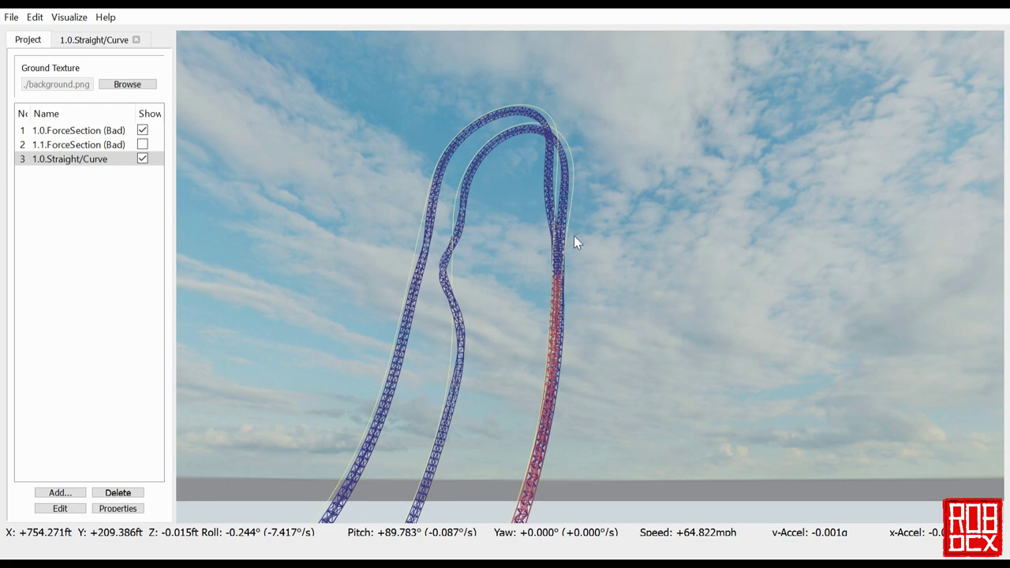
left_click(143, 131)
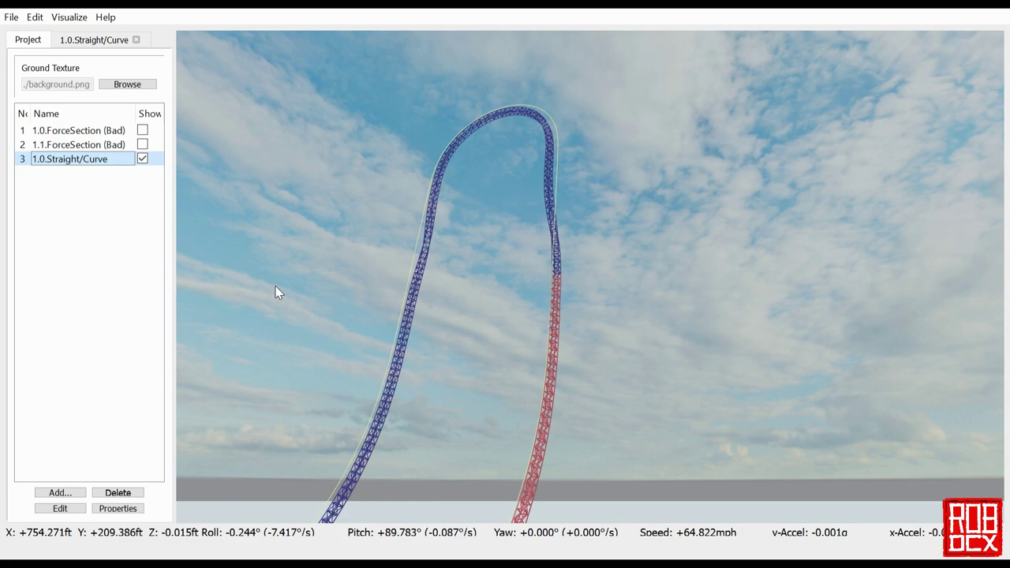
Step: Reopen the Straight/Curve track for editing and examine the ascending straight's quartic roll transition in the graph and from the ride view
left_click(73, 509)
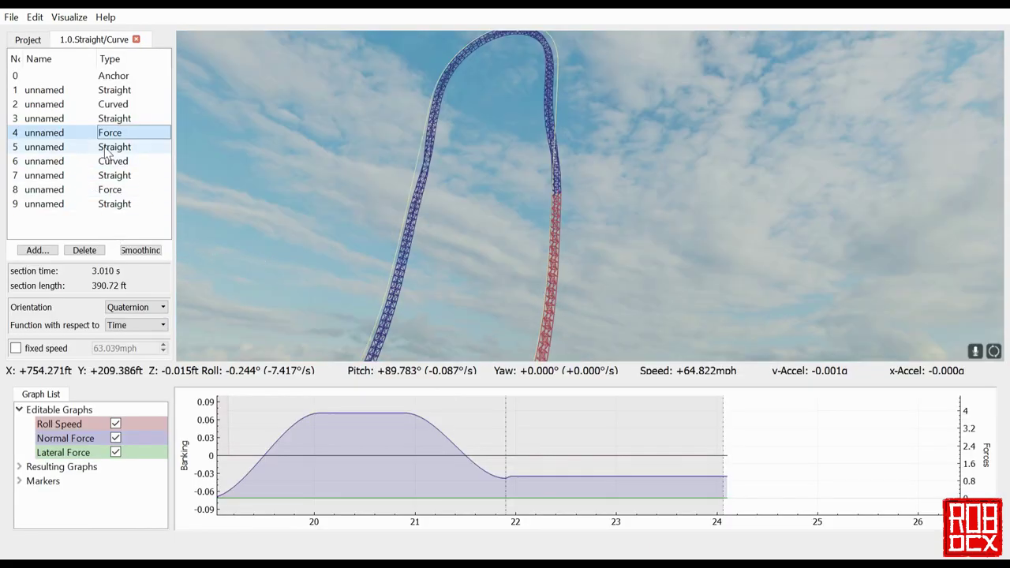
left_click(103, 147)
scroll(423, 437, "down", 3)
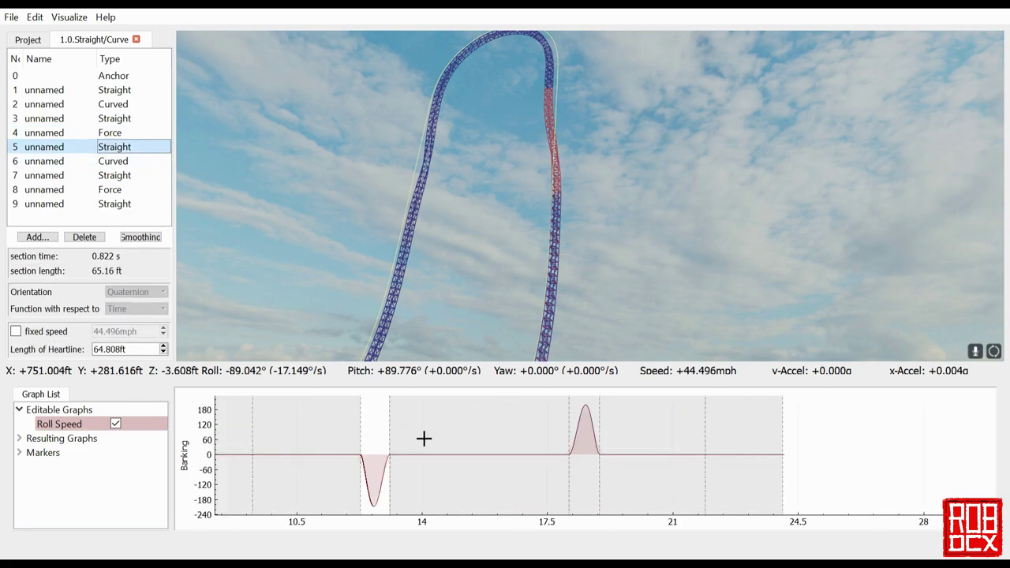
scroll(424, 438, "up", 5)
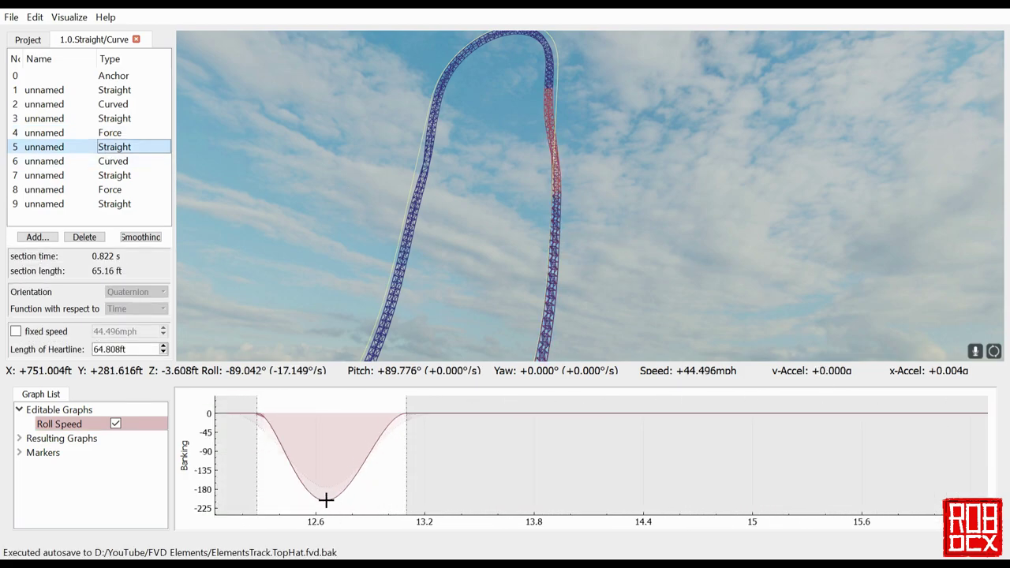
left_click(322, 498)
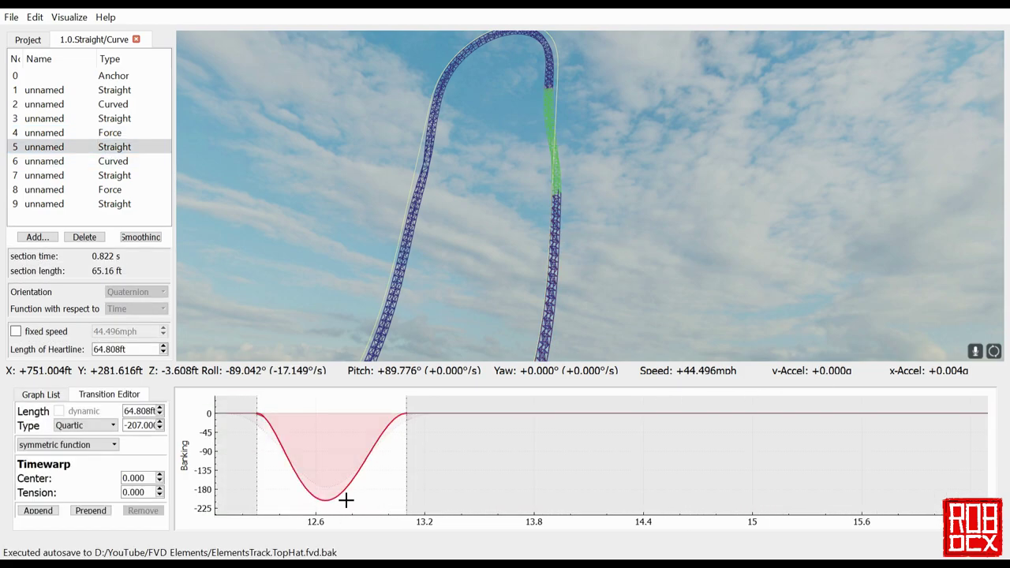
left_click(512, 215)
key("r")
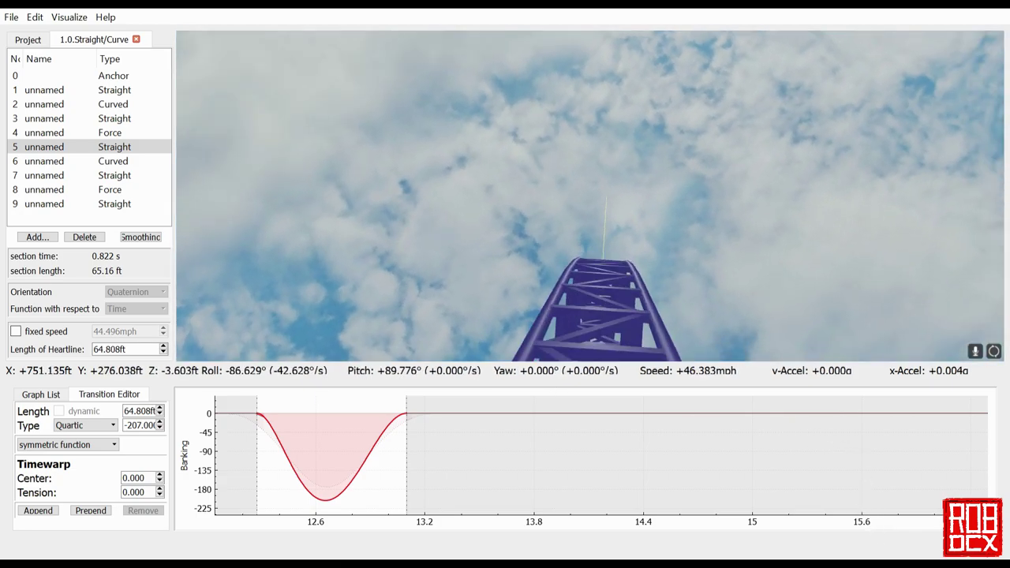
Step: Review the settings of the curved crest section and the descending straight section after it
left_click(113, 161)
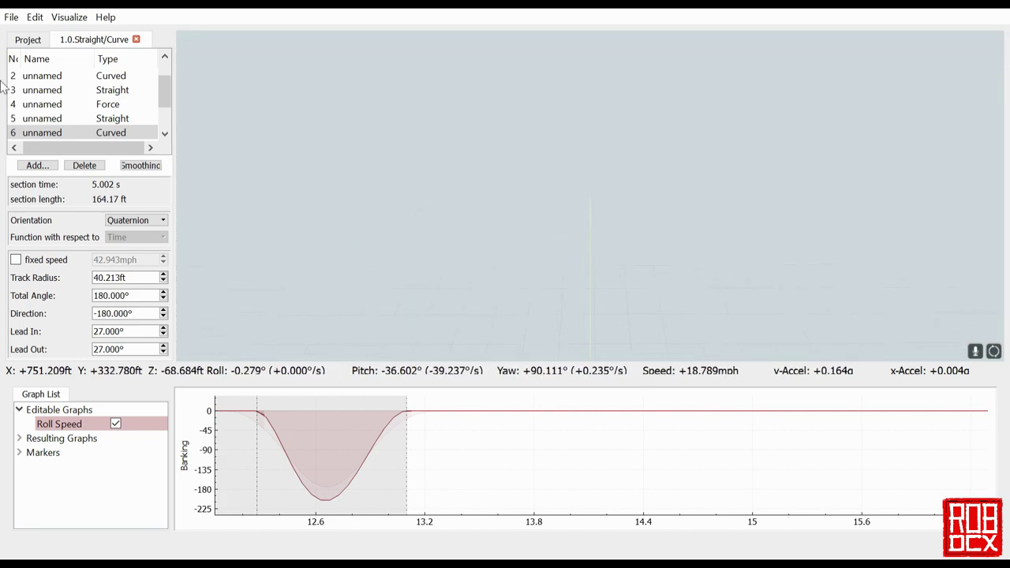
scroll(72, 90, "down", 1)
left_click(79, 101)
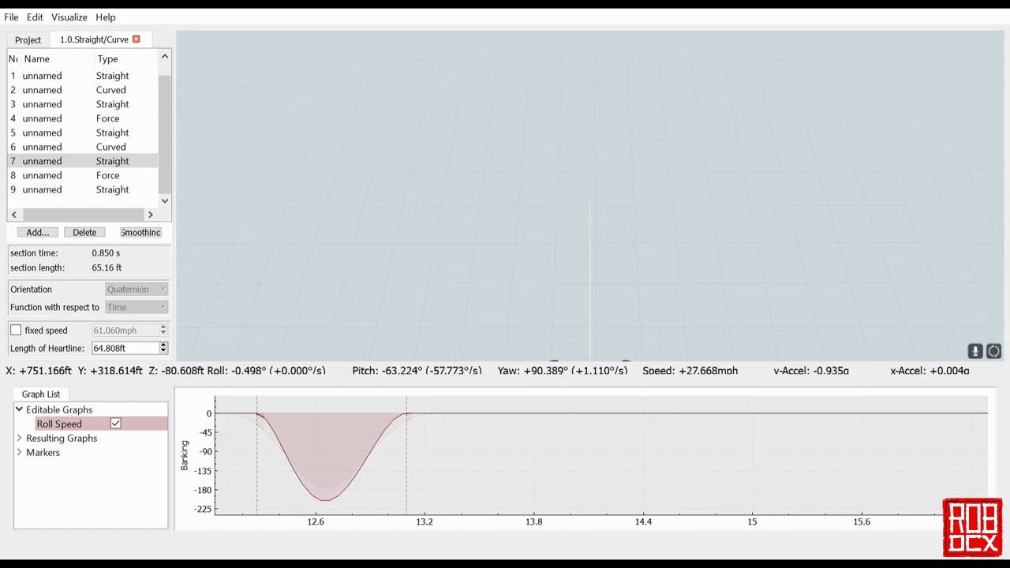